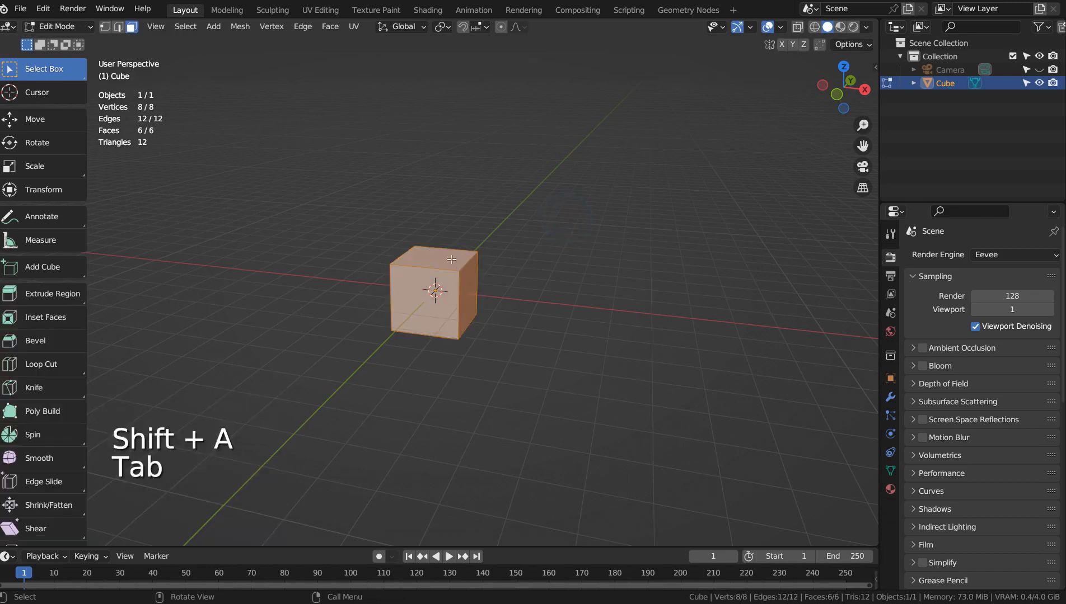
# Inset the cube's top face by about 0.145 m and extrude it about 1.1 m downward to hollow out a box.
pyautogui.press('3')
pyautogui.click(436, 256)
pyautogui.press('i')
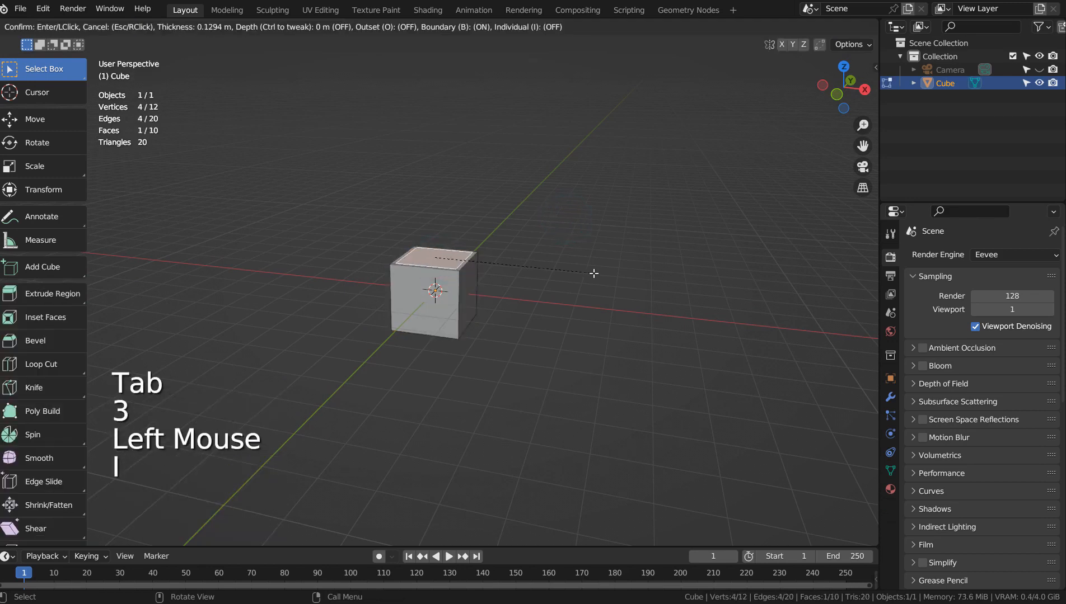
pyautogui.click(597, 273)
pyautogui.press('e')
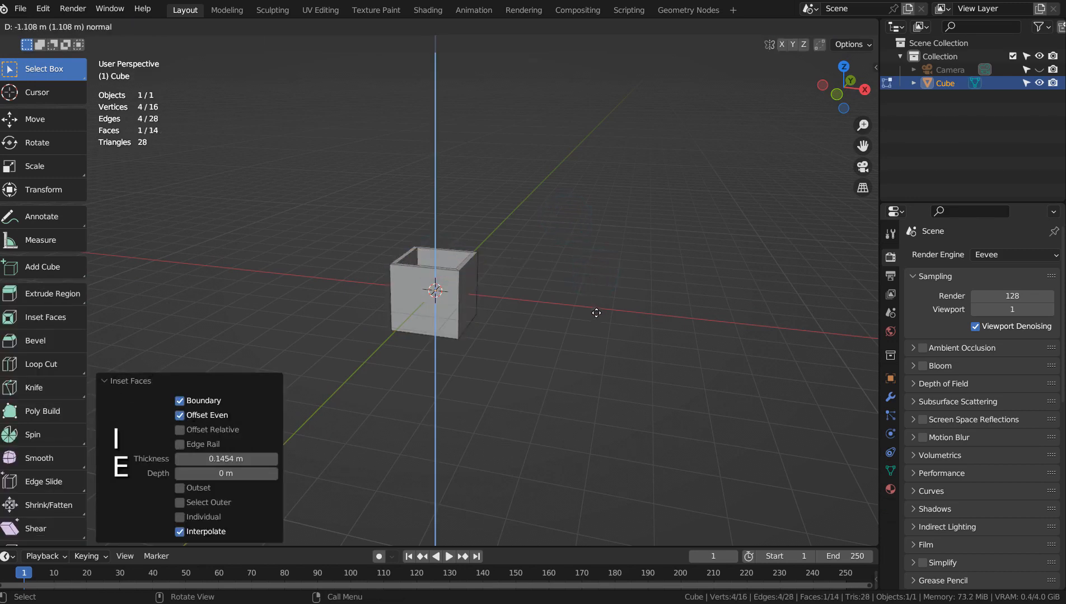
pyautogui.click(596, 315)
# Stretch the whole box along the X axis by a factor of about 1.92 in Object Mode.
pyautogui.press('Tab')
pyautogui.press('s')
pyautogui.press('x')
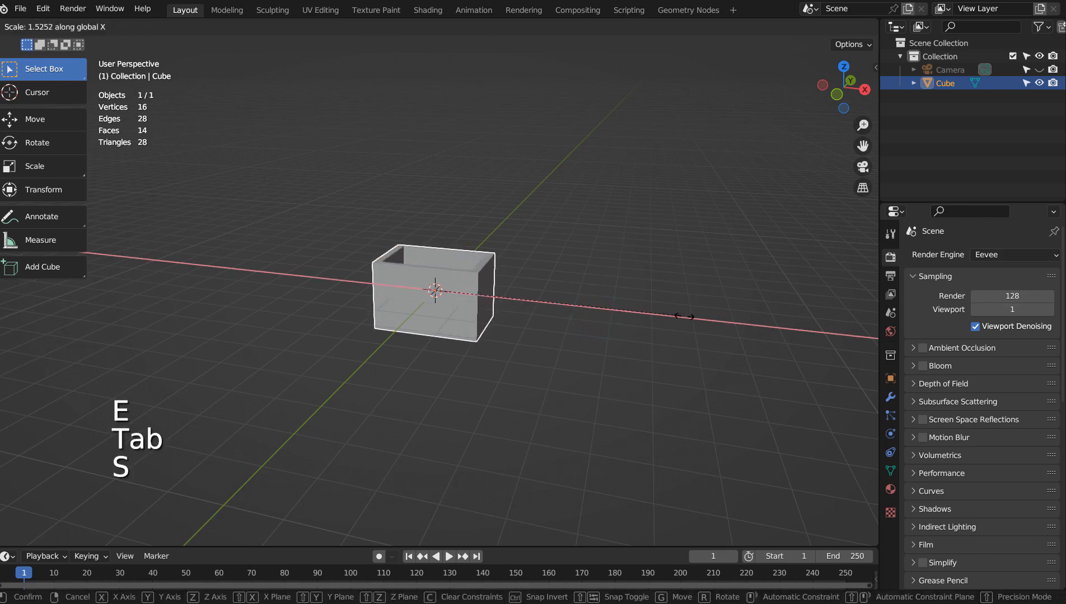
pyautogui.click(746, 322)
# In camera view, lower the box about 1.31 m along Z and scale it uniformly by about 1.39.
pyautogui.press('KP_0')
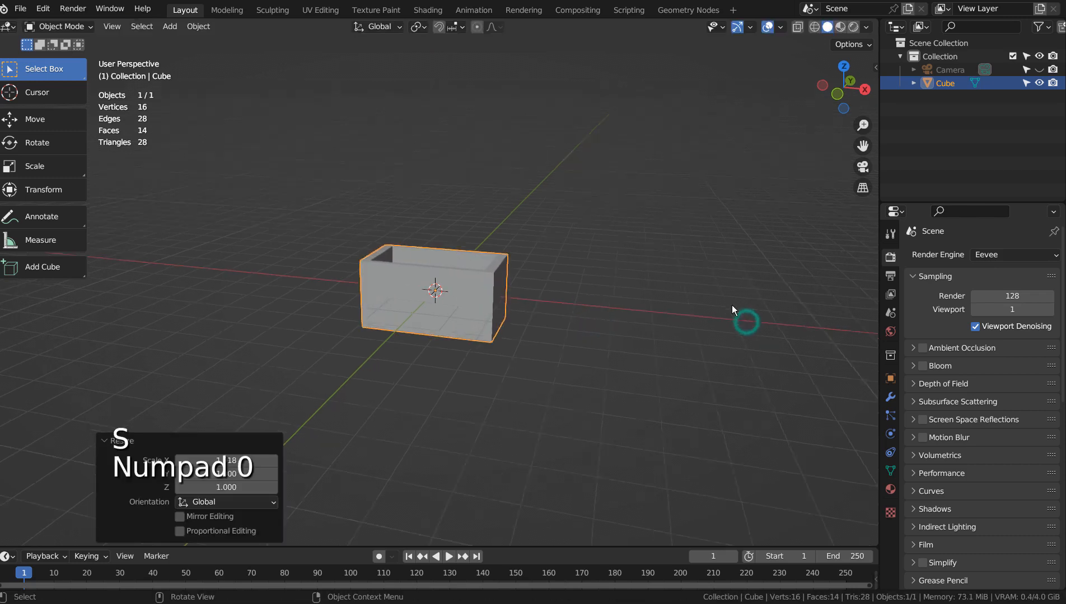
pyautogui.press('g')
pyautogui.press('z')
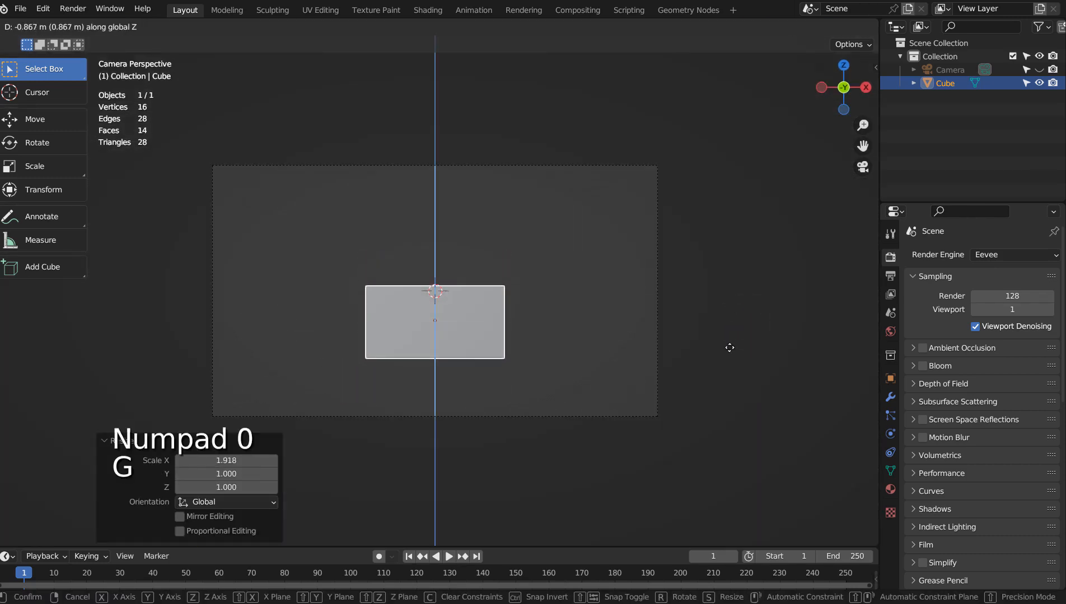
pyautogui.click(729, 350)
pyautogui.press('s')
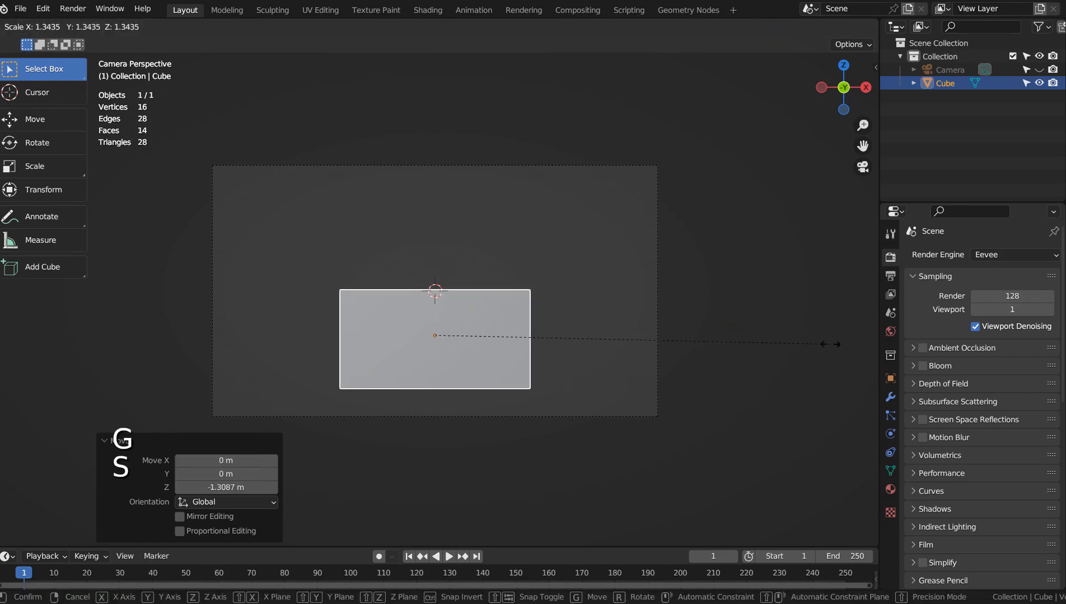
pyautogui.click(843, 340)
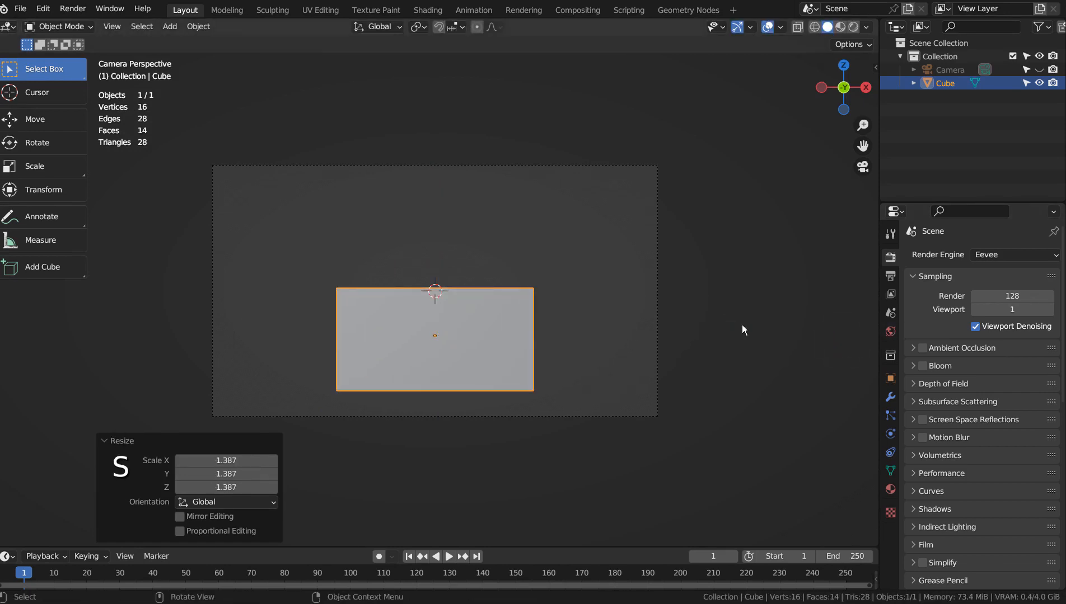
# Add a UV sphere at the 3D cursor and give it a level 3 subdivision.
pyautogui.moveTo(741, 325); pyautogui.dragTo(678, 368, button='middle')
pyautogui.hotkey('shift', 'a')
pyautogui.moveTo(621, 247)
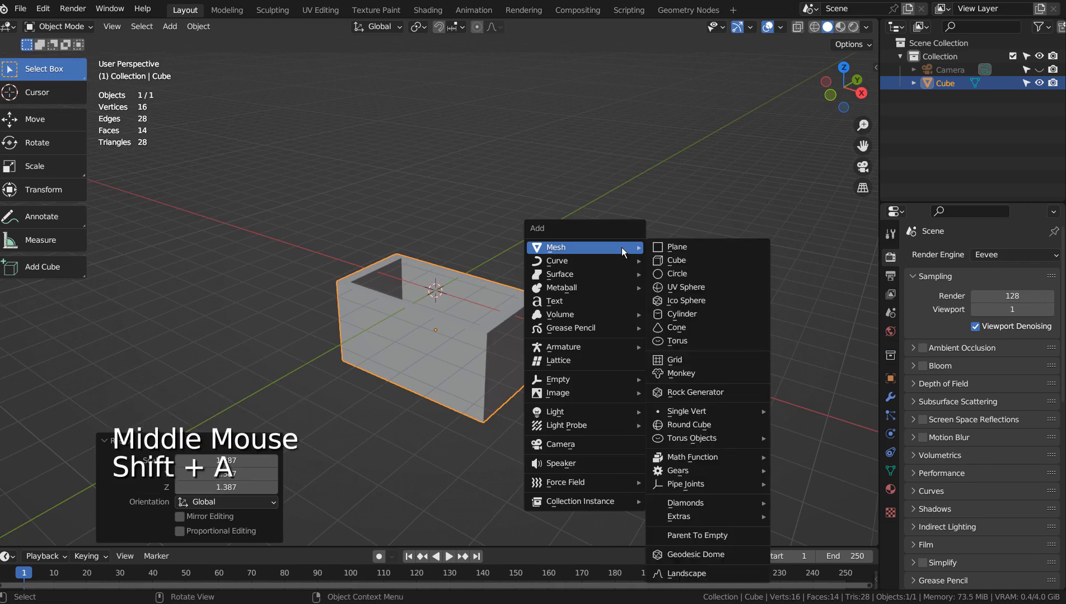
pyautogui.click(708, 288)
pyautogui.press('KP_0')
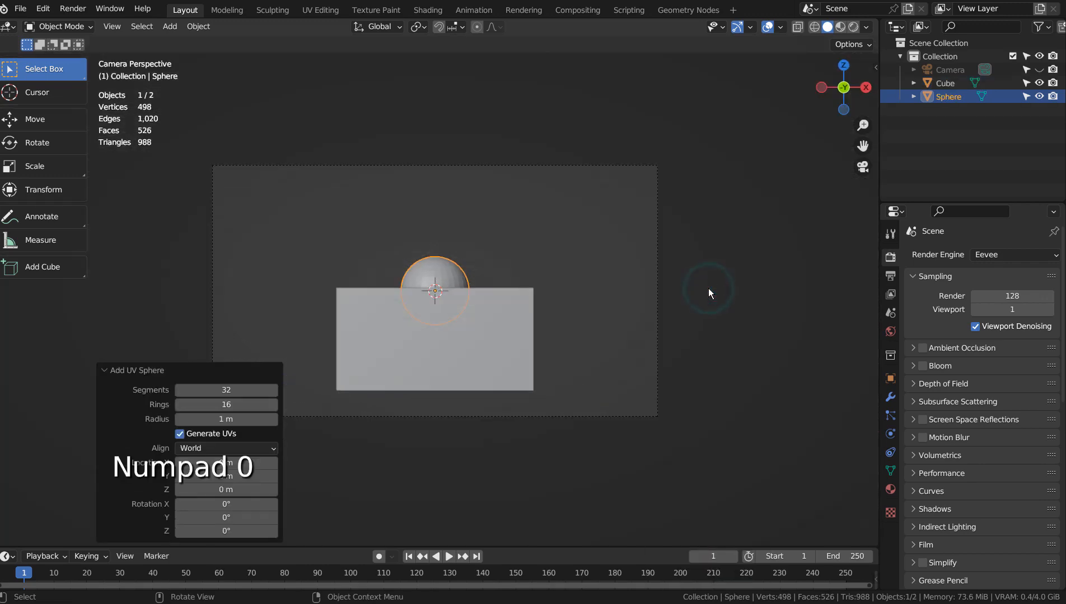
pyautogui.hotkey('ctrl', '3')
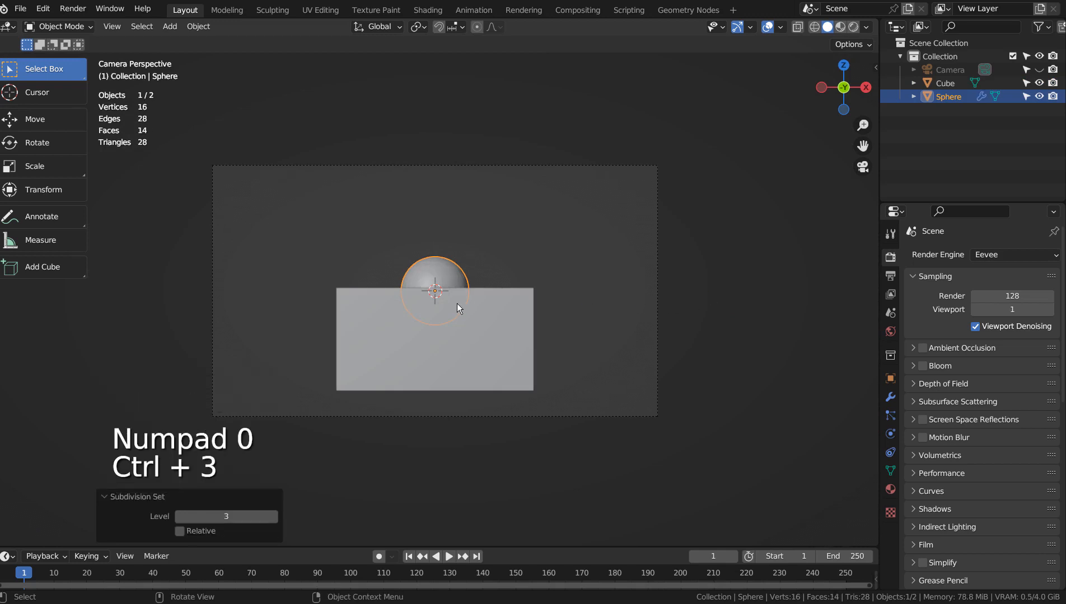
# Lower the sphere into the box area, scale it by about 1.92 and raise it about 0.62 m to peek above the rim.
pyautogui.press('g')
pyautogui.click(462, 358)
pyautogui.press('s')
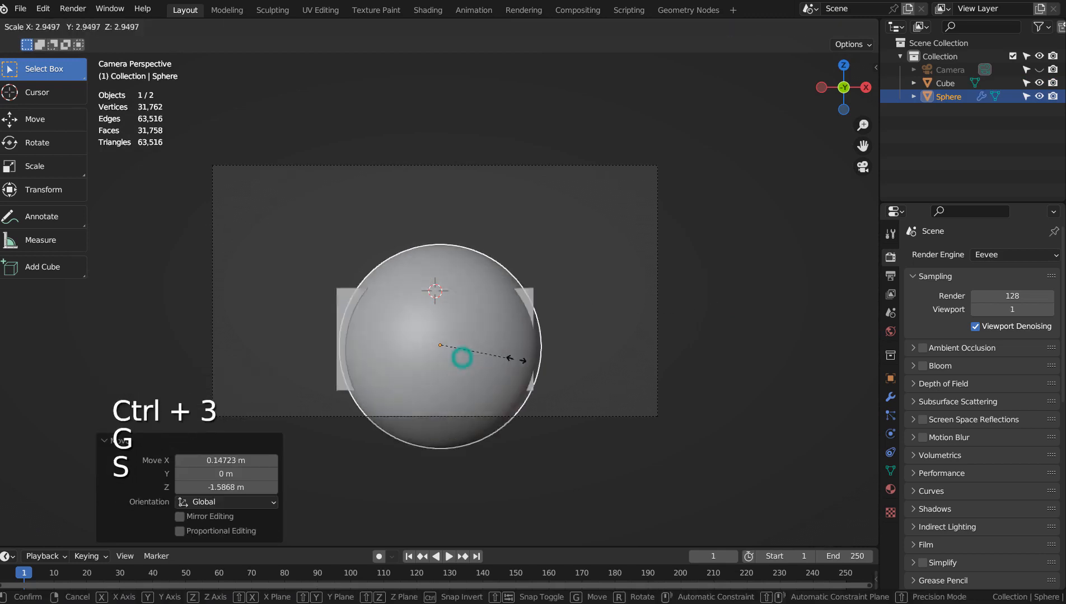
pyautogui.click(487, 353)
pyautogui.press('g')
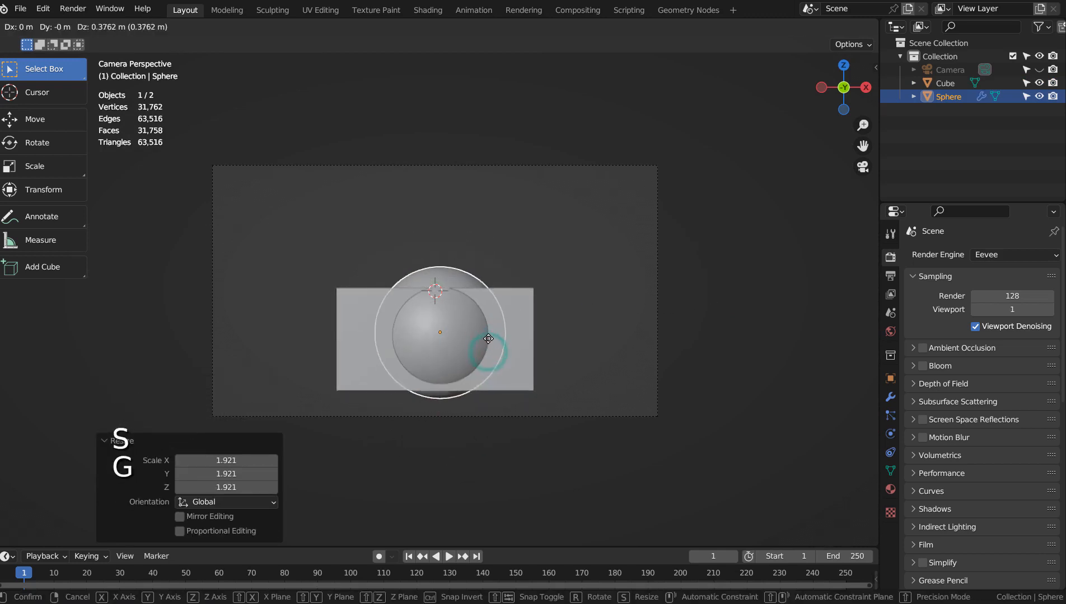
pyautogui.click(488, 336)
# Shift the sphere about 0.6 m backward along the Y axis using the side view.
pyautogui.press('KP_3')
pyautogui.press('g')
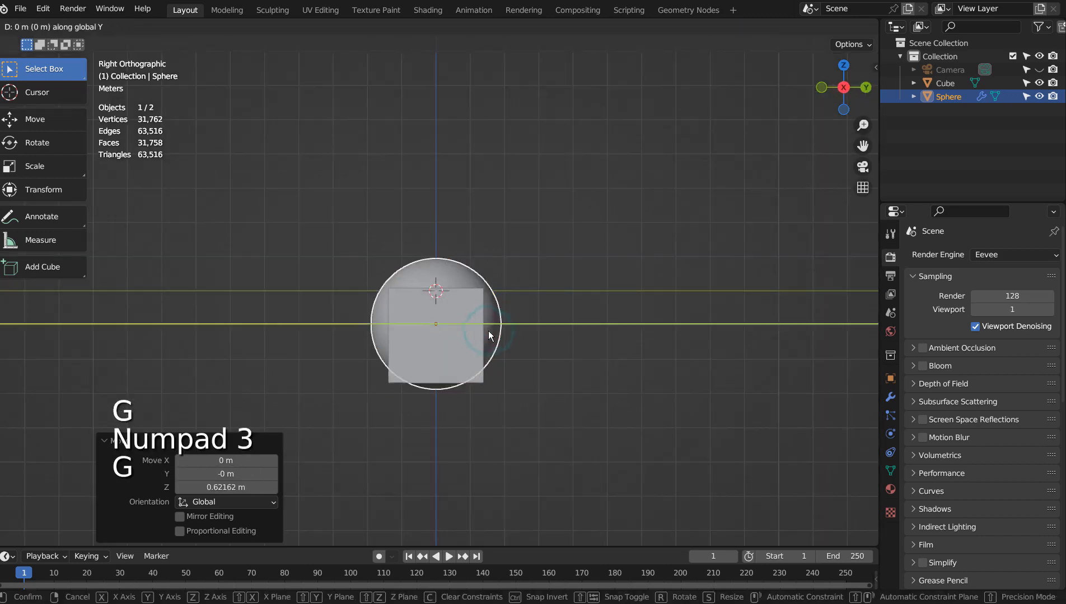
pyautogui.click(509, 328)
pyautogui.press('KP_0')
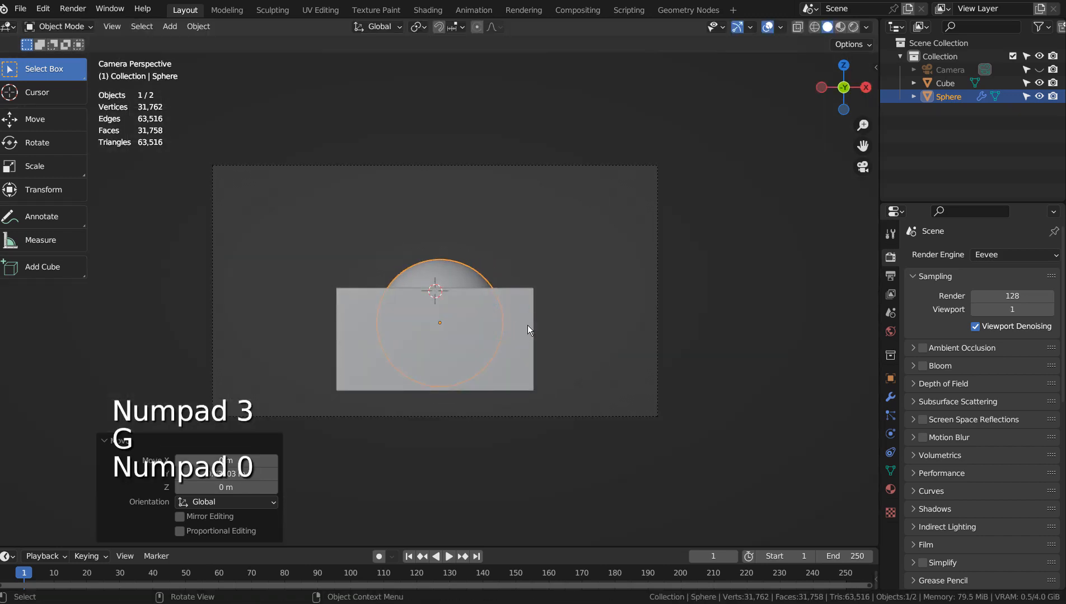
# Duplicate the sphere above the first one and resize the copy by about 0.718 and 1.138, checking the overlap in wireframe.
pyautogui.hotkey('shift', 'd')
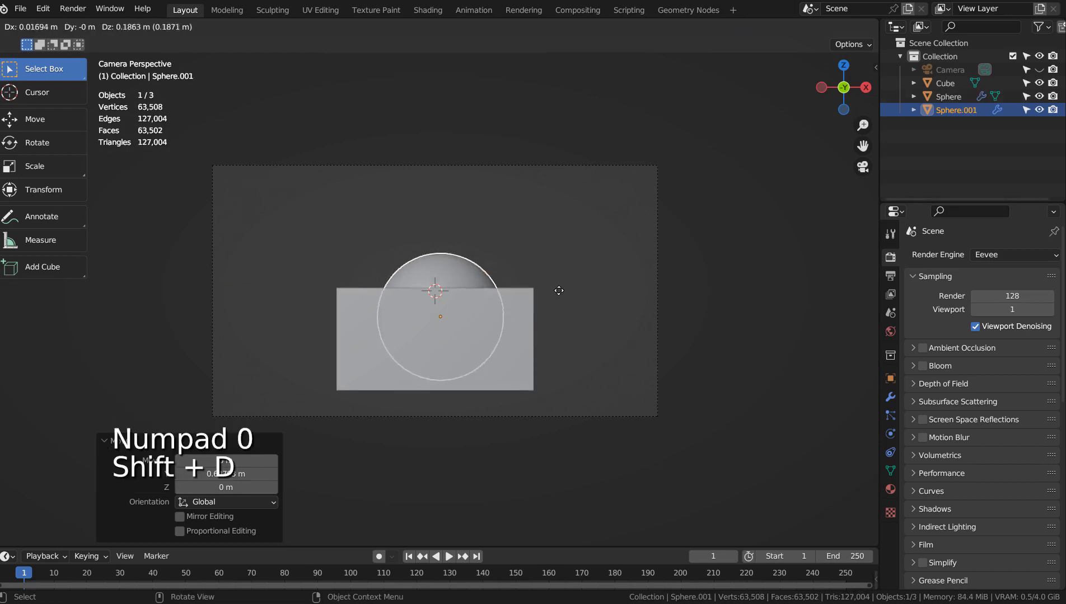
pyautogui.press('s')
pyautogui.click(559, 255)
pyautogui.hotkey('shift', 'z')
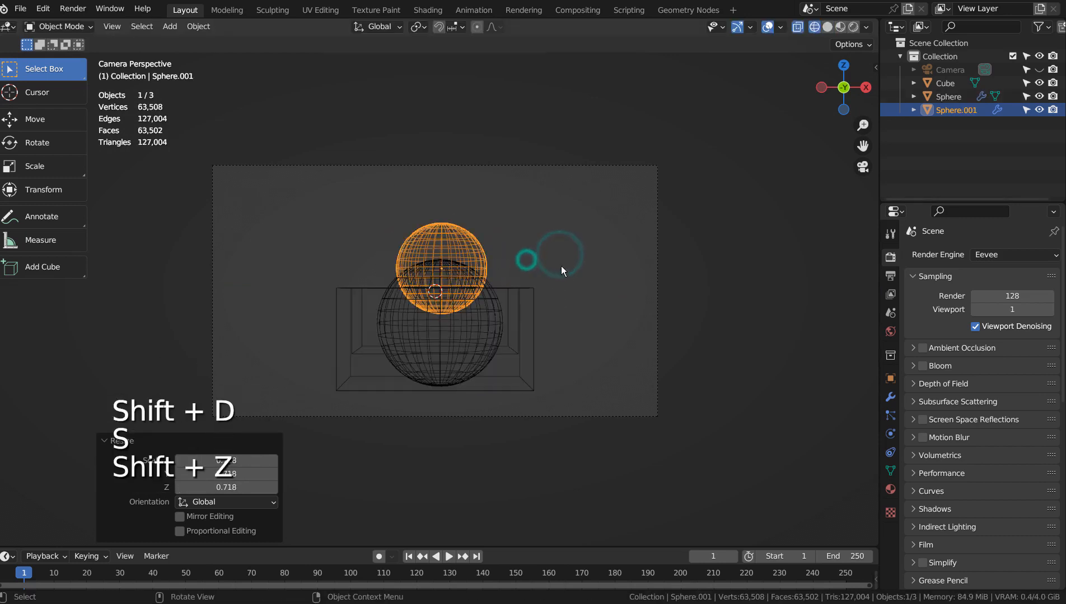
pyautogui.press('s')
pyautogui.click(583, 266)
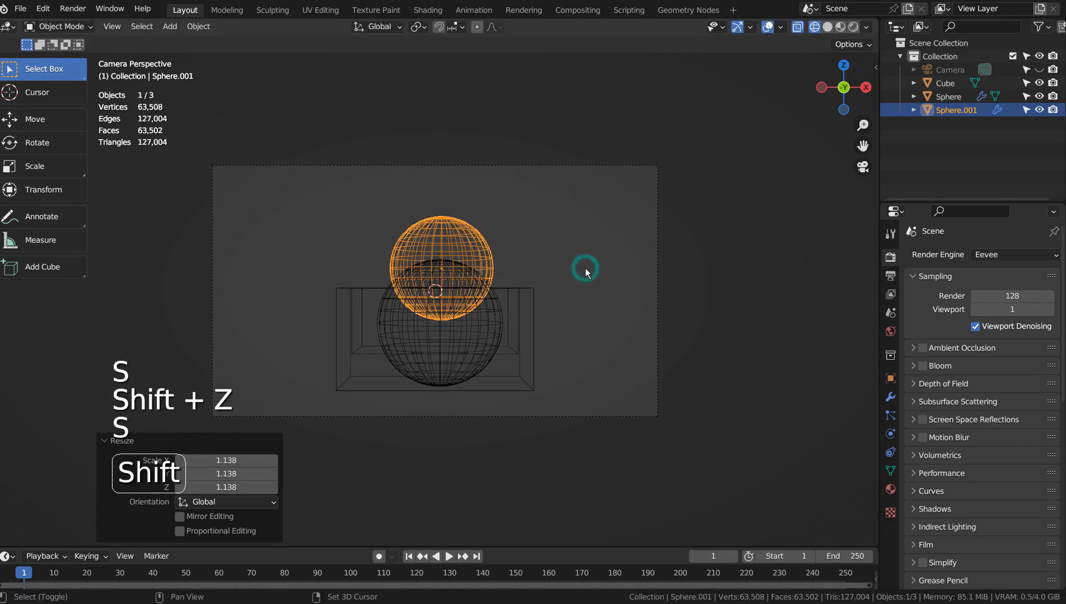
# Duplicate the second sphere about 1.2 m upward as the head, scale it by about 0.85 and return to solid shading.
pyautogui.hotkey('shift', 'd')
pyautogui.click(583, 229)
pyautogui.press('s')
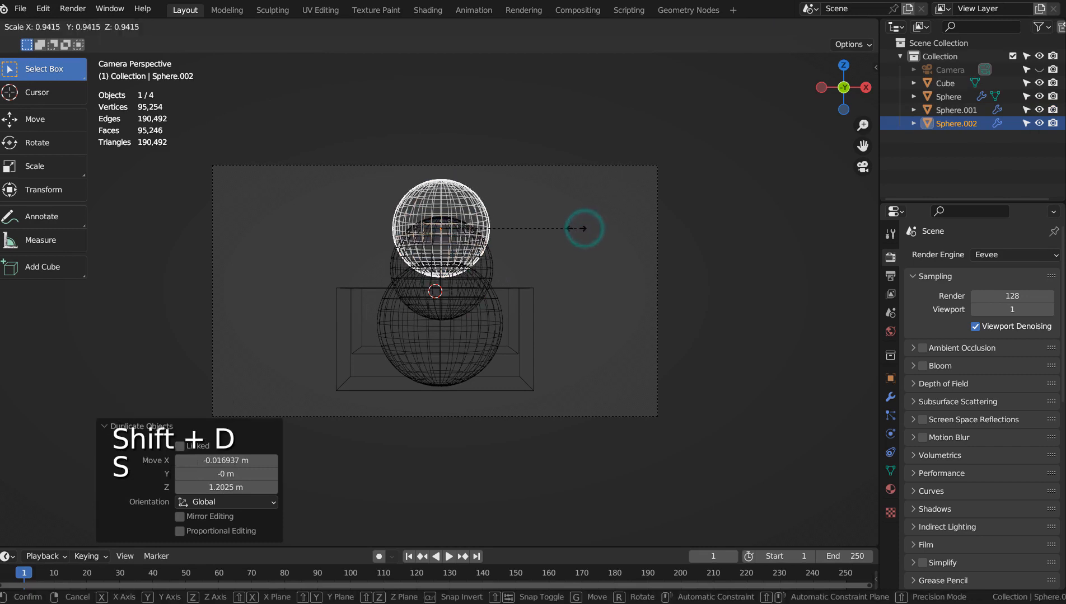
pyautogui.click(563, 229)
pyautogui.hotkey('shift', 'z')
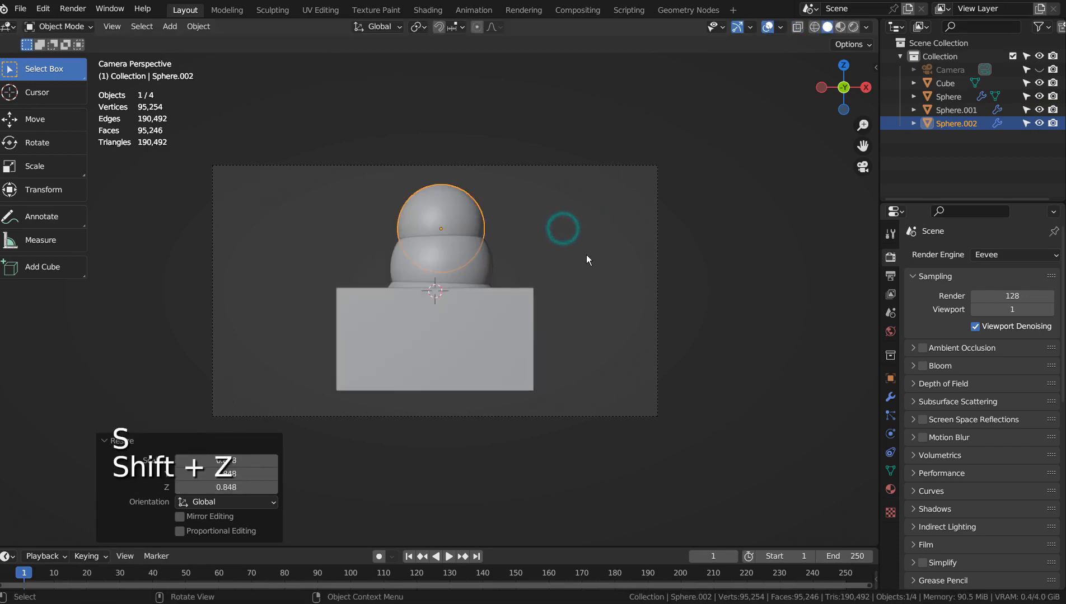
pyautogui.click(592, 236)
pyautogui.middleClick(587, 246)
pyautogui.moveTo(587, 246); pyautogui.dragTo(589, 274, button='middle')
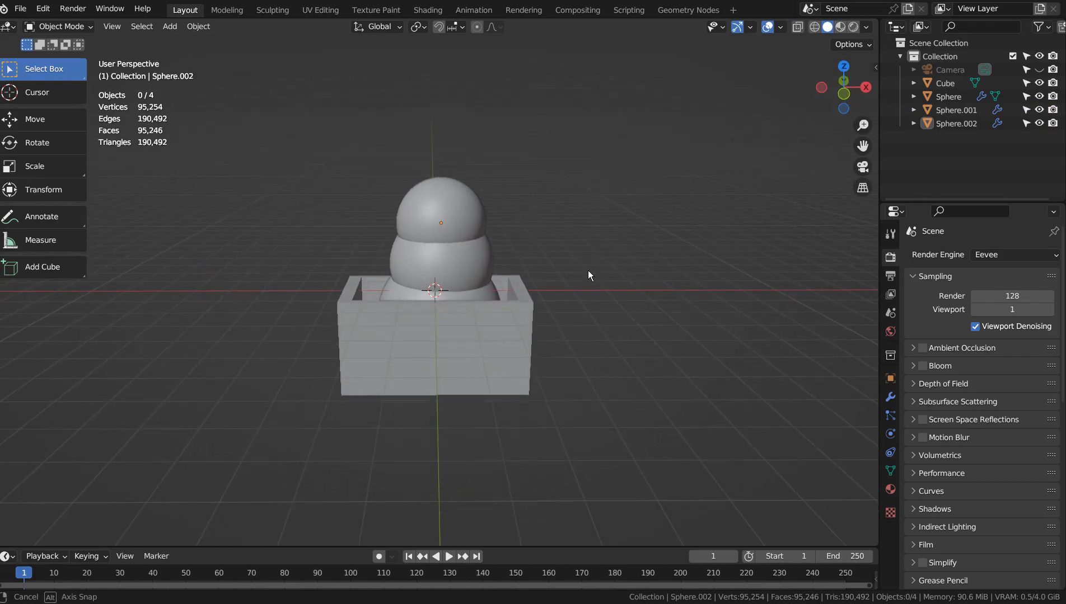
pyautogui.click(451, 223)
pyautogui.keyDown('shift'); pyautogui.click(450, 251); pyautogui.keyUp('shift')
pyautogui.keyDown('shift'); pyautogui.click(484, 290); pyautogui.keyUp('shift')
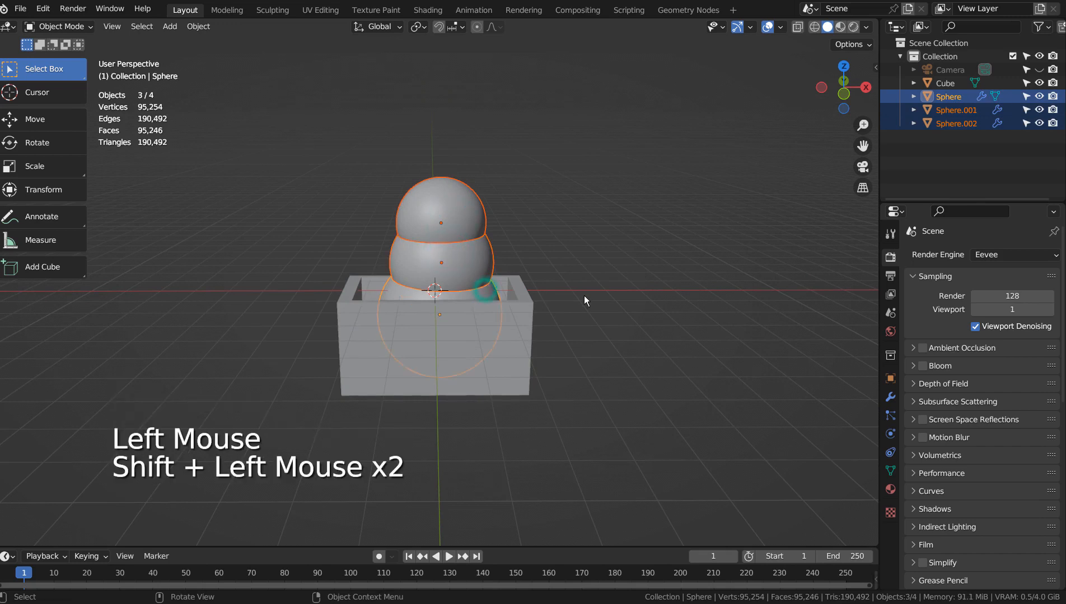
# Widen the box along X by about 1.13 and move it about 0.15 m along X to center it on the spheres.
pyautogui.click(524, 315)
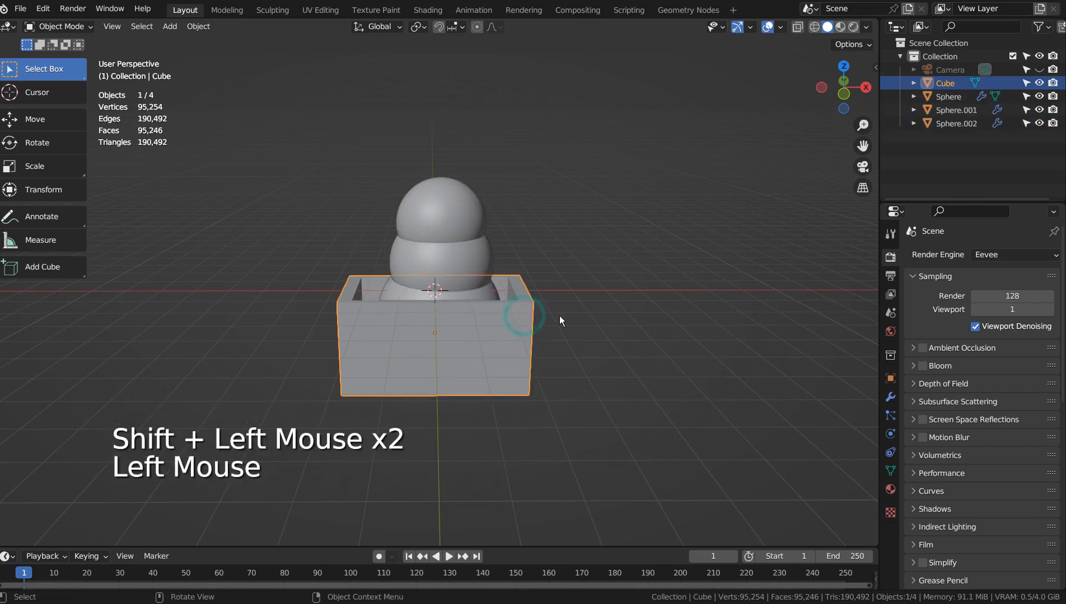
pyautogui.press('s')
pyautogui.press('x')
pyautogui.click(572, 314)
pyautogui.press('g')
pyautogui.press('x')
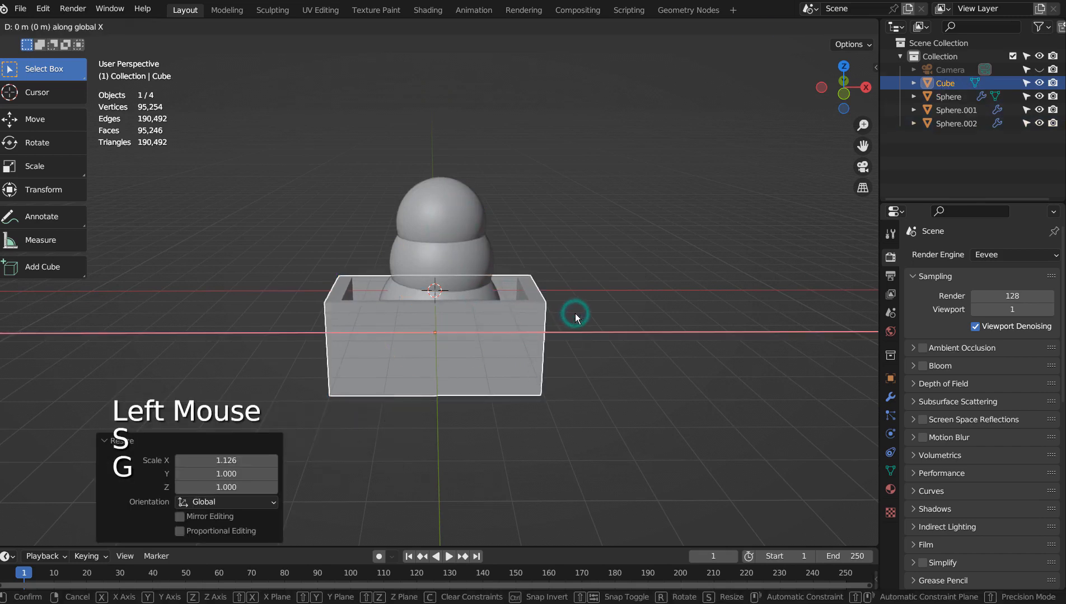
pyautogui.click(581, 317)
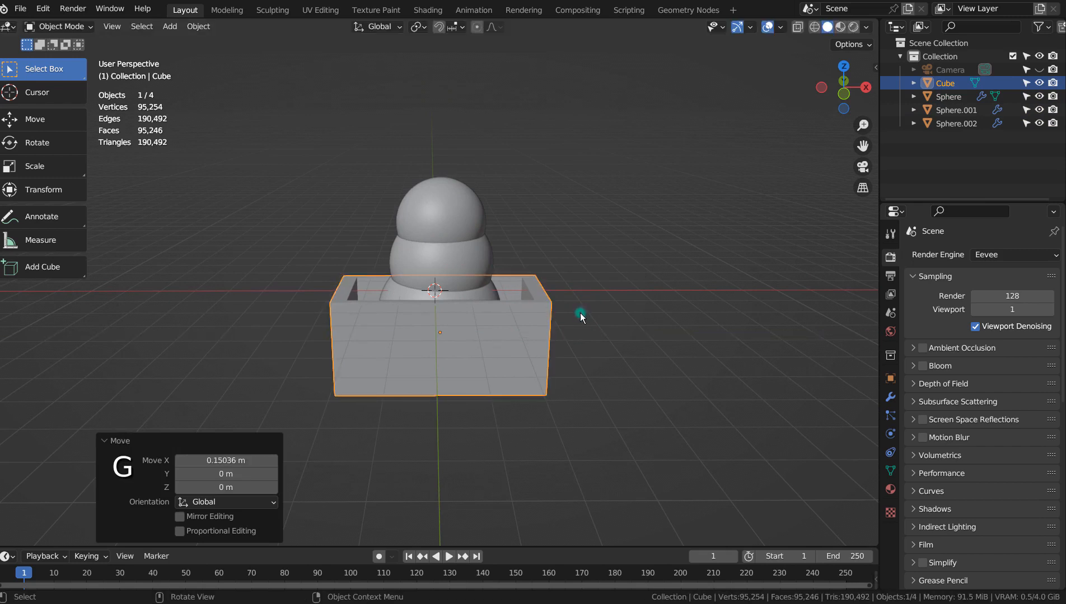
# Scale the middle sphere down to about 0.92 and clear the selection.
pyautogui.click(466, 265)
pyautogui.press('s')
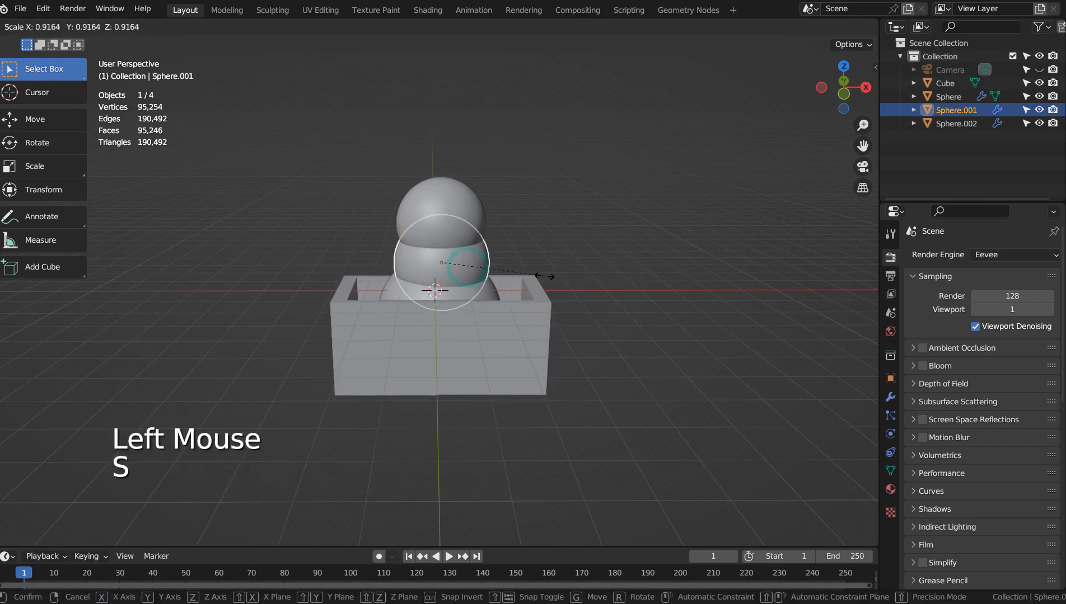
pyautogui.click(544, 277)
pyautogui.click(542, 277)
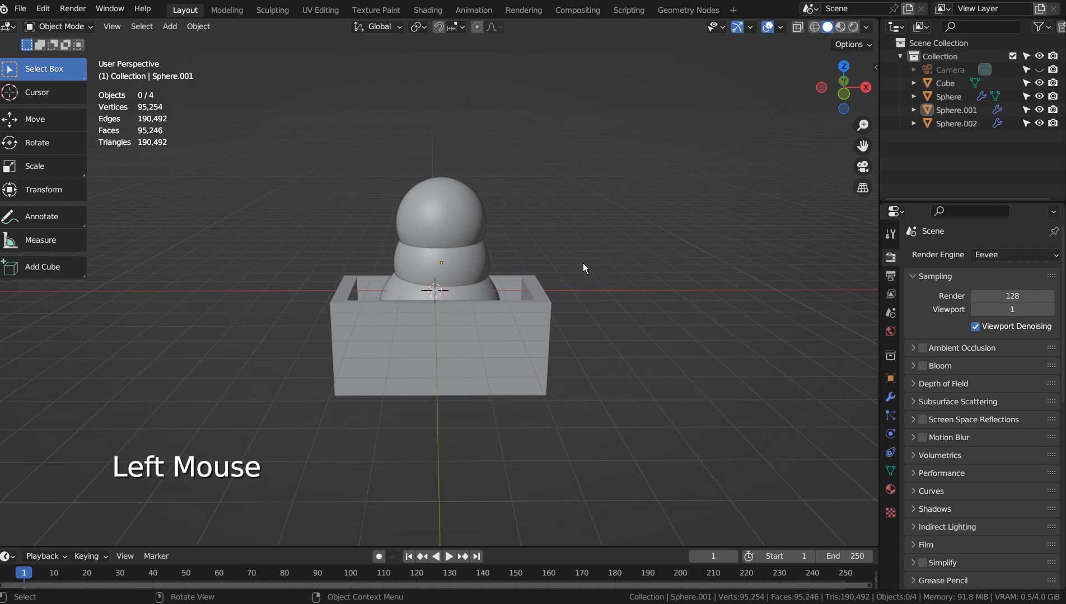
# Duplicate the head sphere to the front of the body in side view and scale the copy down to about 0.3.
pyautogui.click(491, 227)
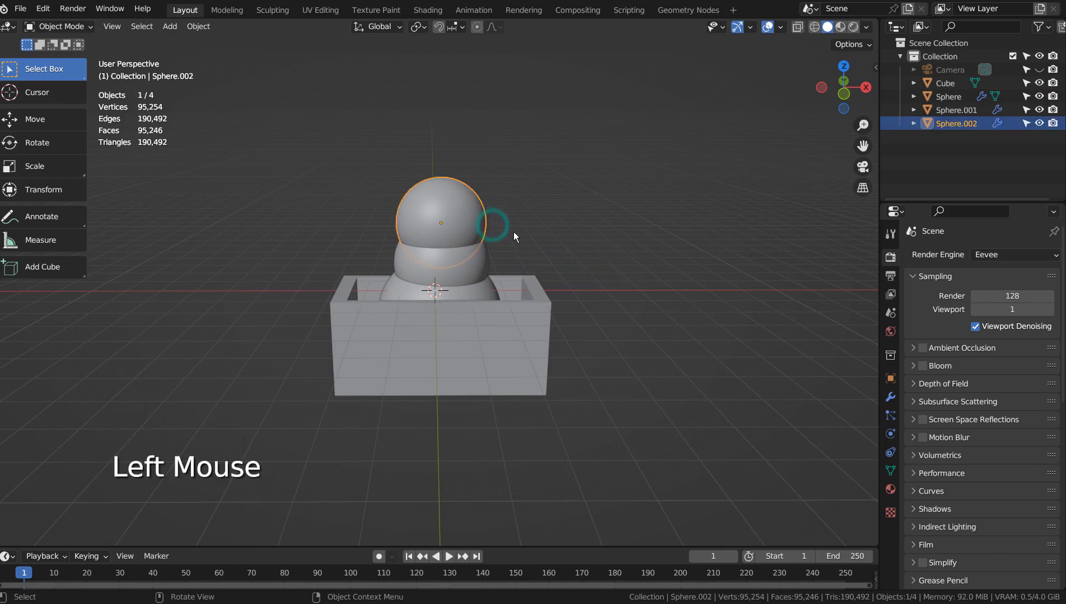
pyautogui.press('KP_3')
pyautogui.hotkey('shift', 'd')
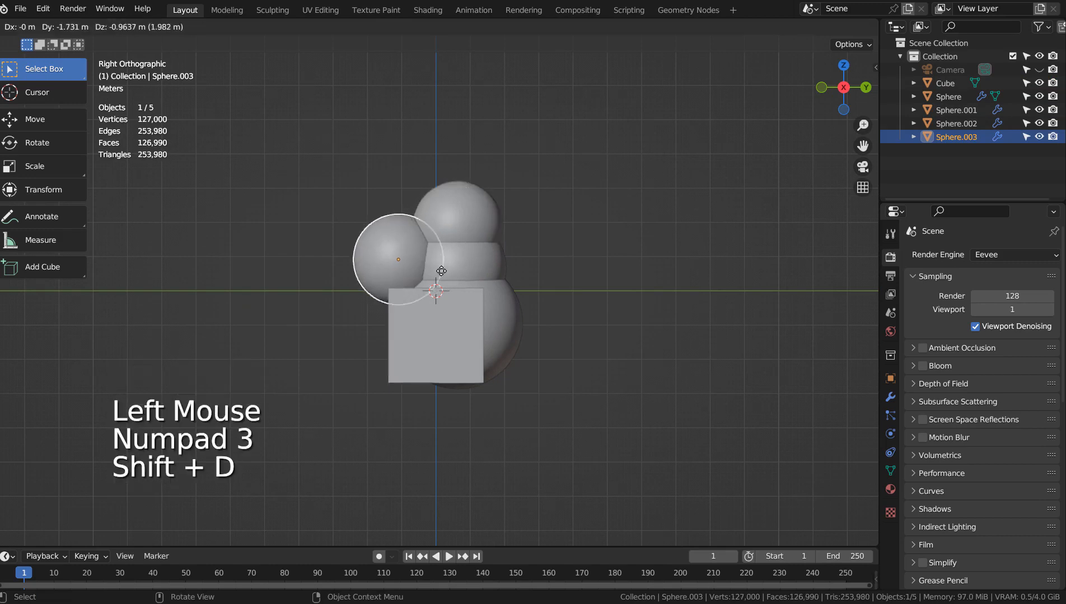
pyautogui.press('s')
pyautogui.click(437, 272)
# Flatten the small sphere to about half its height and move it about -1.08 m in X and -0.54 m in Z onto the box rim.
pyautogui.press('KP_0')
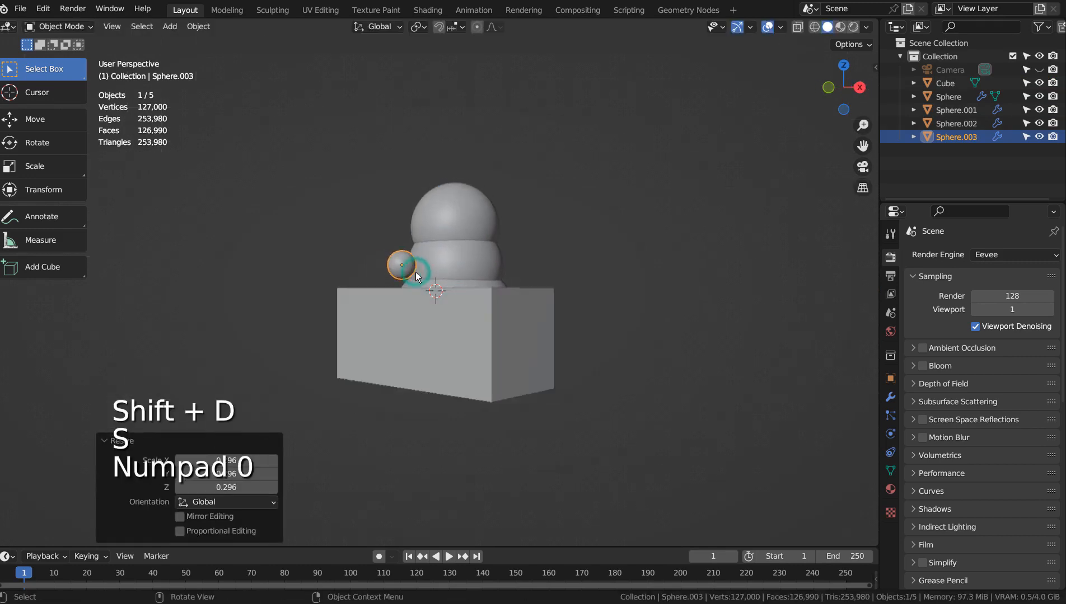
pyautogui.press('s')
pyautogui.press('z')
pyautogui.click(479, 280)
pyautogui.press('g')
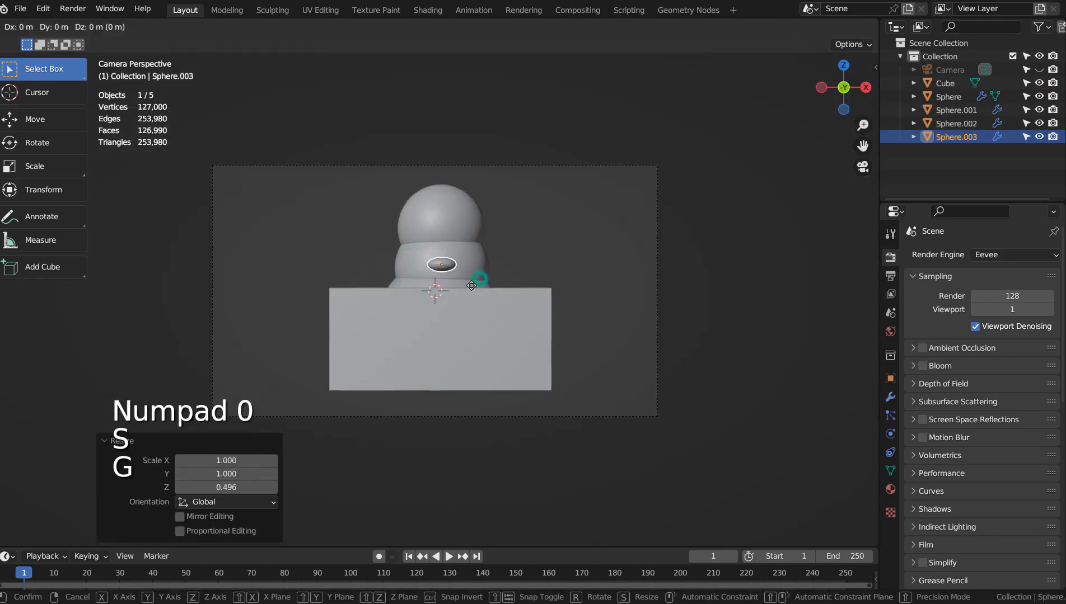
pyautogui.click(440, 298)
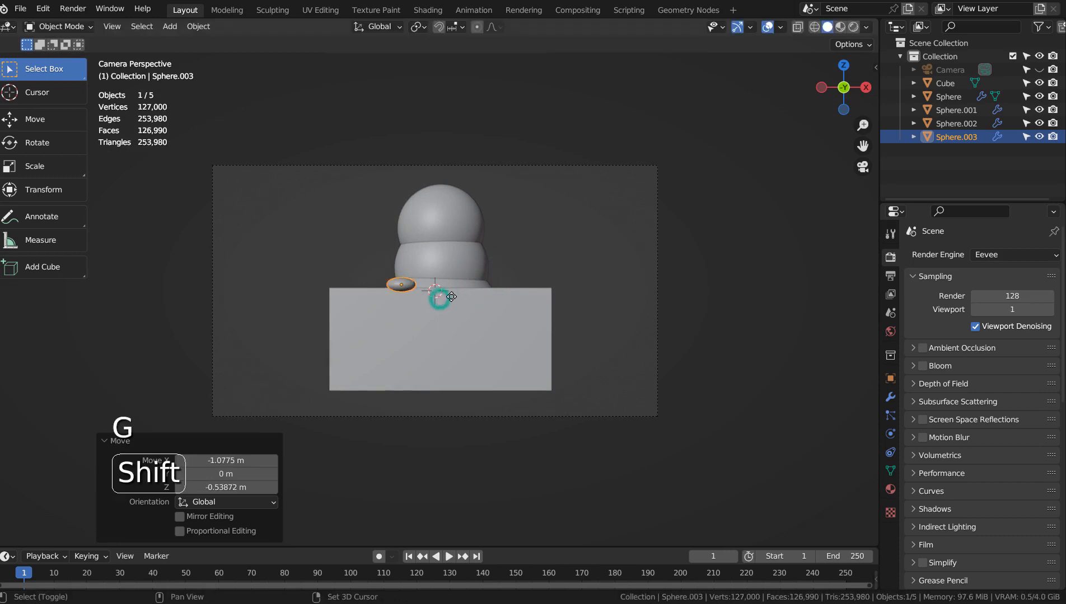
# Duplicate the flattened hand to the opposite side of the body on the box rim and clear the selection.
pyautogui.hotkey('shift', 'd')
pyautogui.click(515, 297)
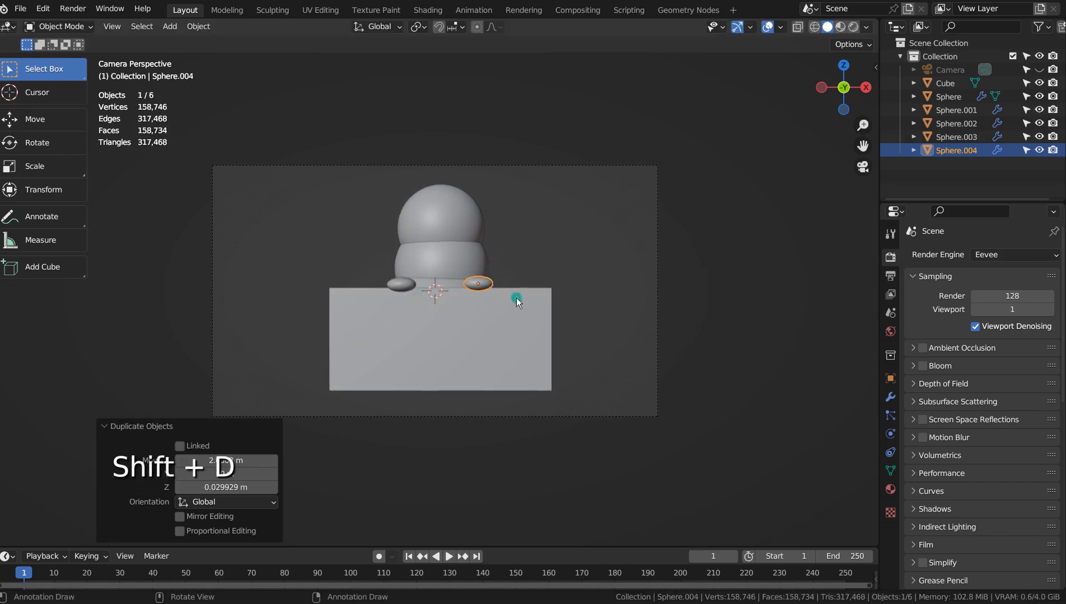
pyautogui.click(590, 230)
# Align the camera to a slightly raised front view of the figure and fly it forward for closer framing.
pyautogui.moveTo(590, 233); pyautogui.dragTo(660, 306, button='middle')
pyautogui.press('ctrl+alt+KP_0')
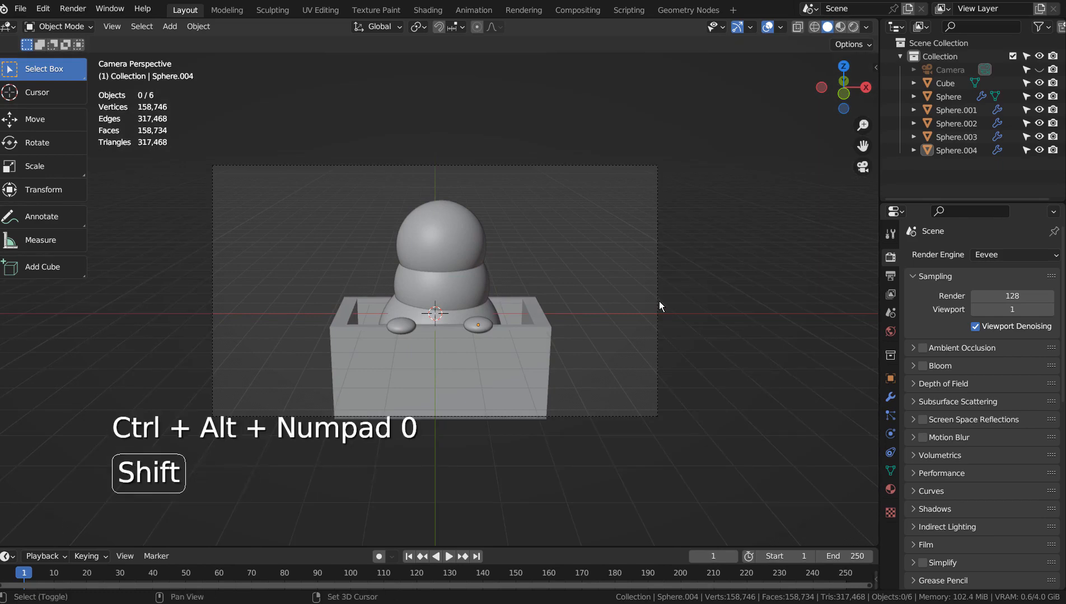
pyautogui.hotkey('shift', '`')
pyautogui.press('w')
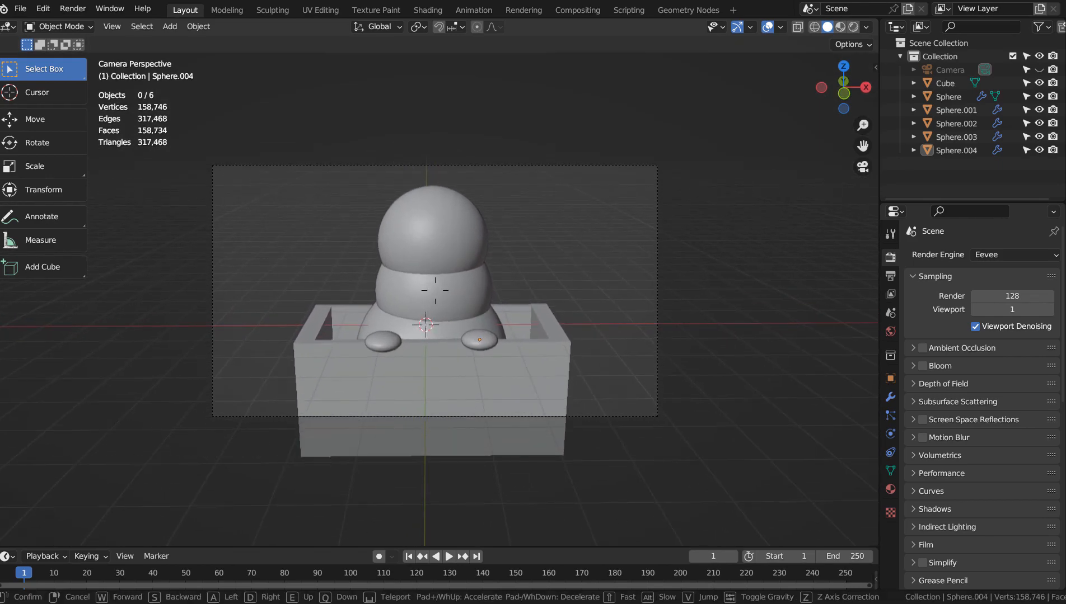
pyautogui.click(660, 296)
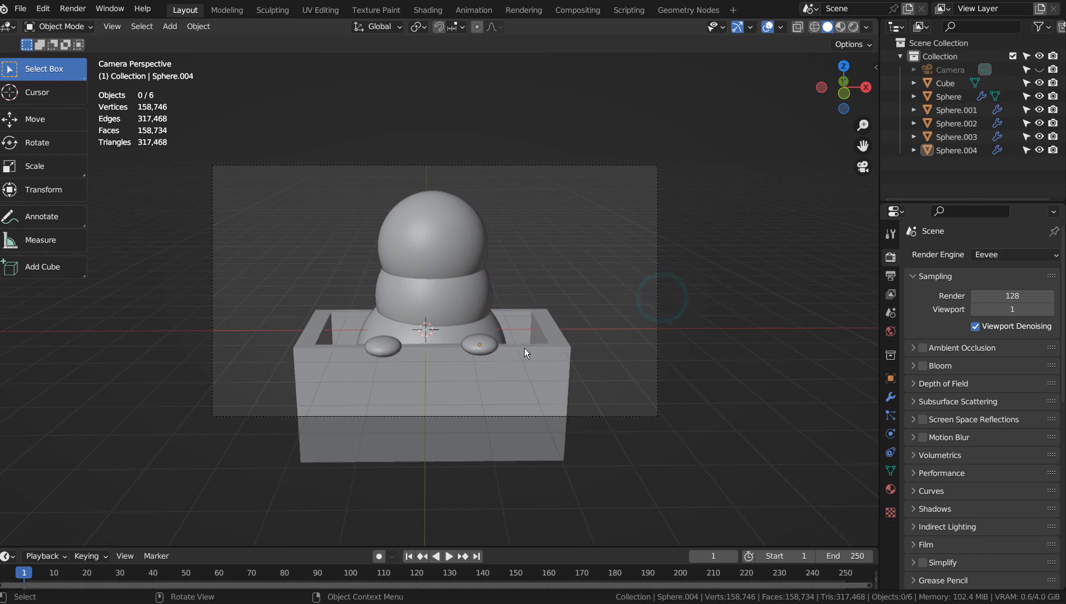
# Nudge both flattened hand spheres slightly inward and outward along the box's front rim, leaving nothing selected.
pyautogui.click(394, 352)
pyautogui.press('g')
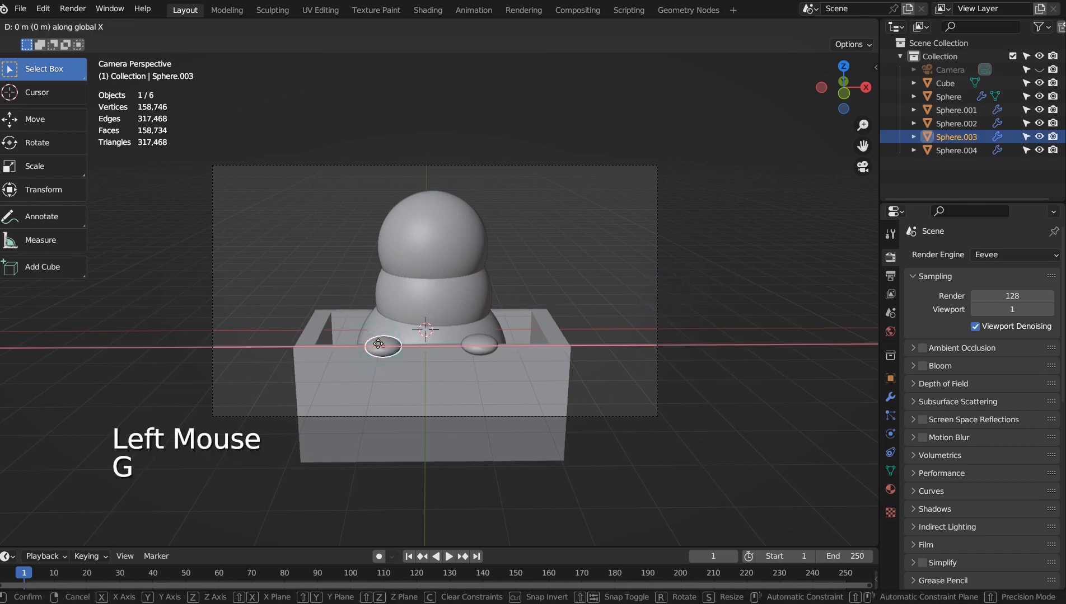
pyautogui.click(379, 343)
pyautogui.click(745, 302)
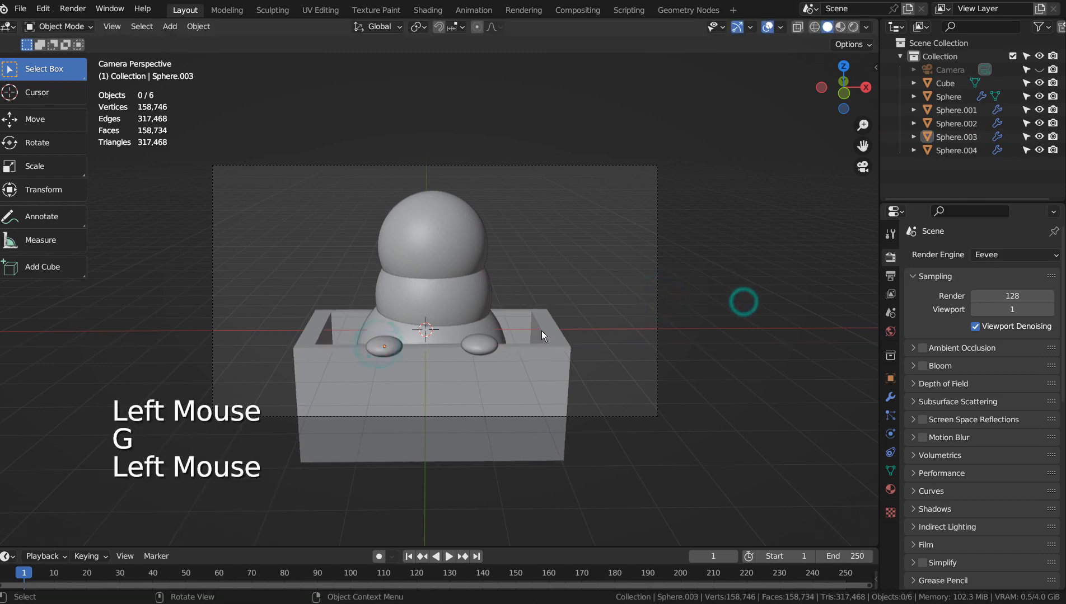
pyautogui.click(485, 345)
pyautogui.press('g')
pyautogui.click(487, 347)
pyautogui.click(752, 293)
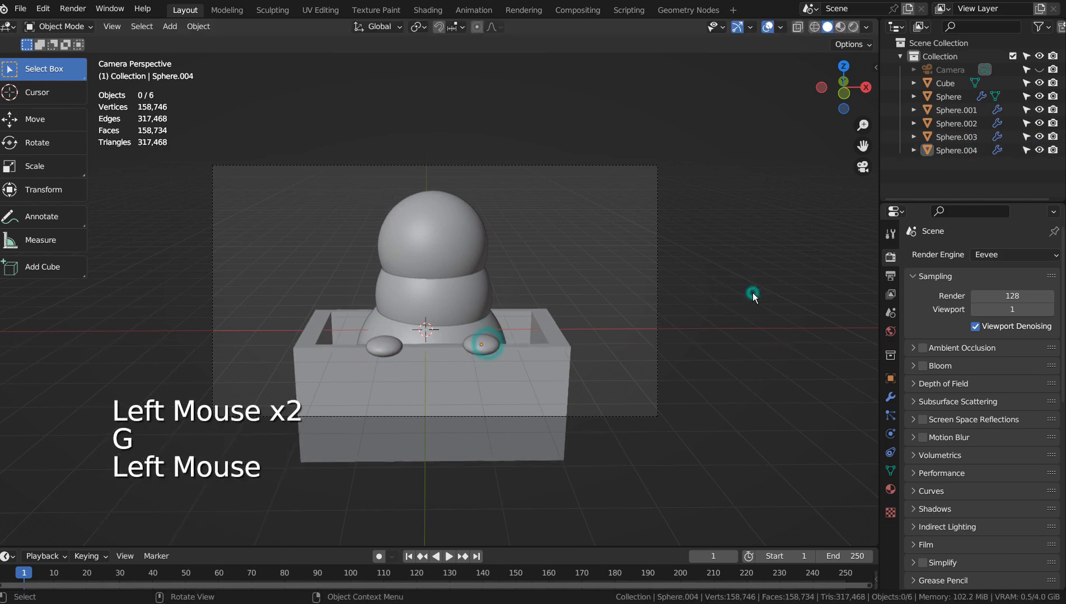
# Set the render engine to Workbench and render the figure through the camera.
pyautogui.click(985, 255)
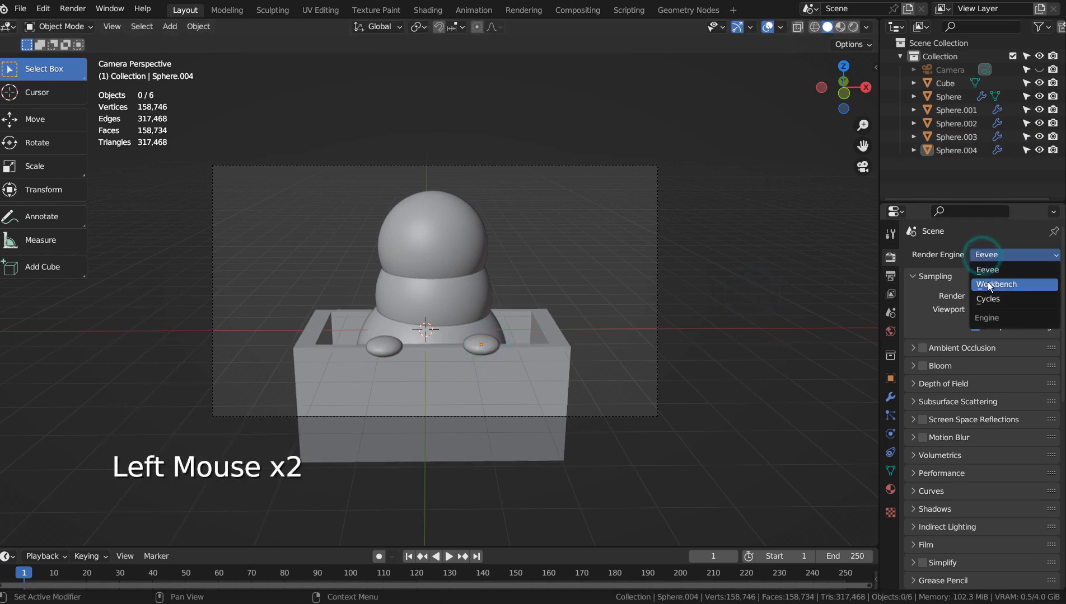
pyautogui.click(987, 283)
pyautogui.press('F12')
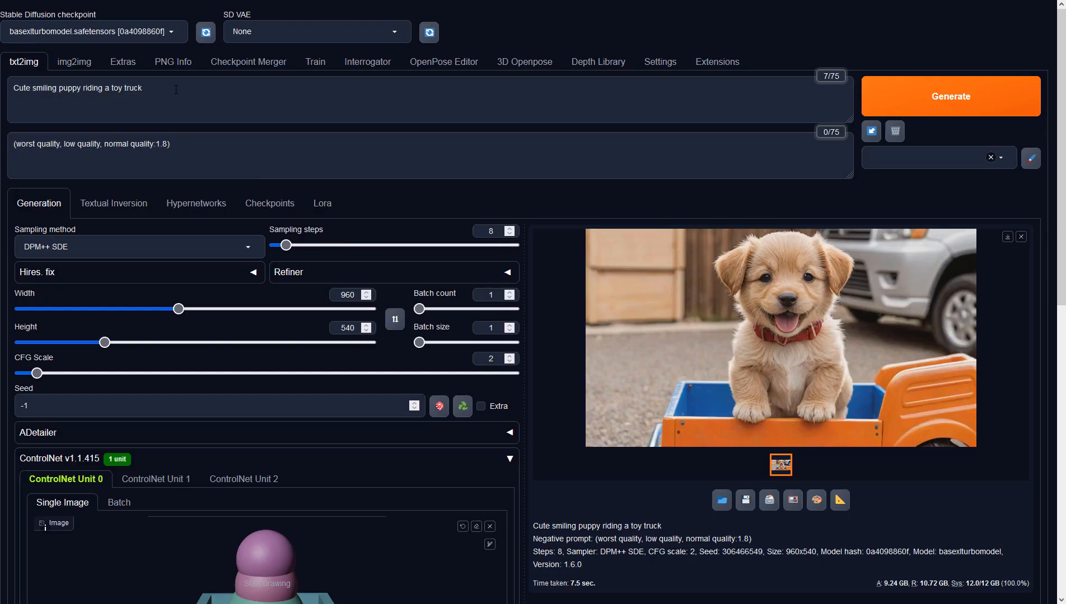
# Switch to the Stable Diffusion web UI and review the txt2img prompt, negative prompt, width and height.
pyautogui.click(175, 90)
pyautogui.click(213, 148)
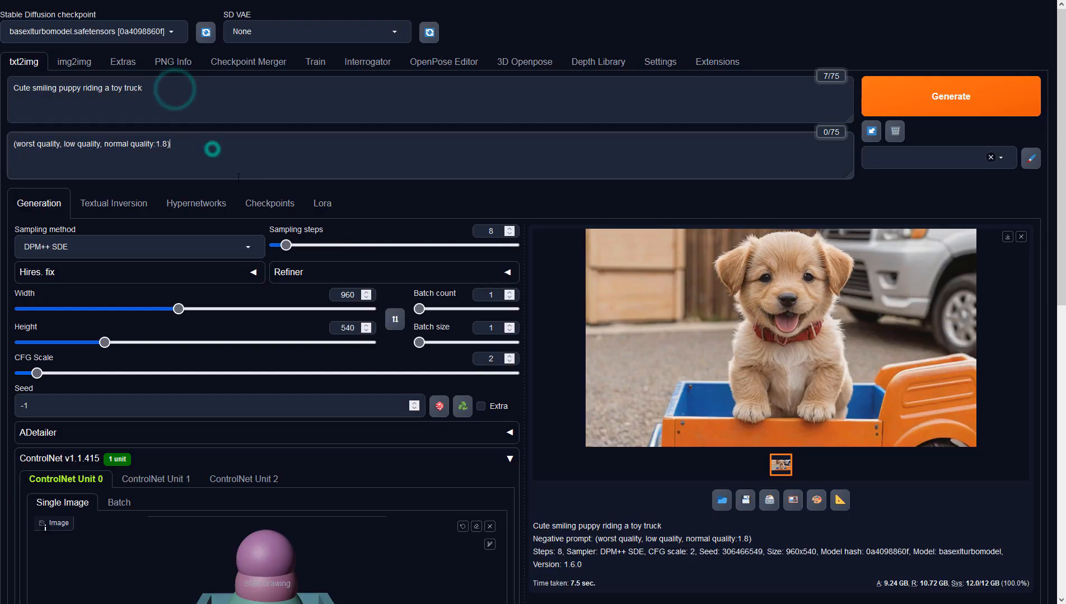
pyautogui.click(345, 296)
pyautogui.click(347, 328)
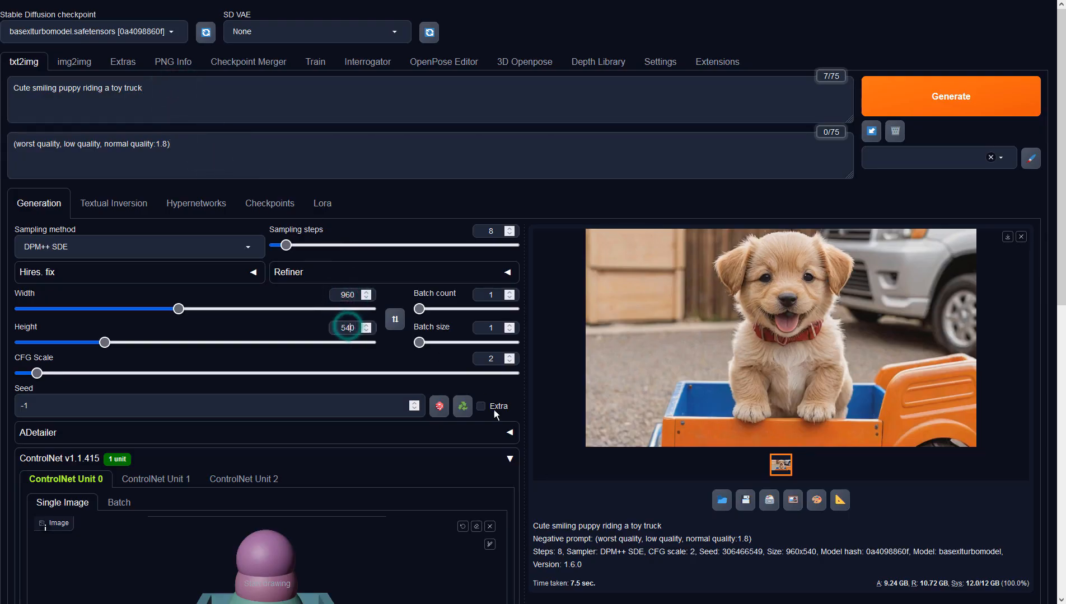
pyautogui.click(574, 516)
# Set ControlNet Unit 0 to the Depth control type with preprocessor none and the sai_xl_depth_256lora model.
pyautogui.scroll(-3, 574, 516)
pyautogui.scroll(-3, 575, 516)
pyautogui.click(140, 348)
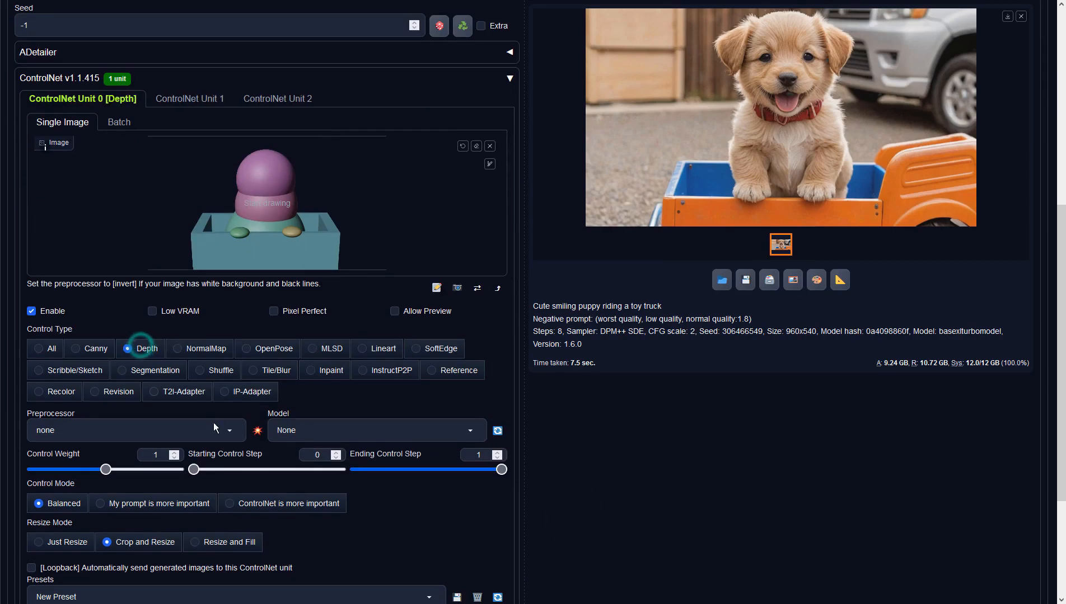
pyautogui.click(230, 434)
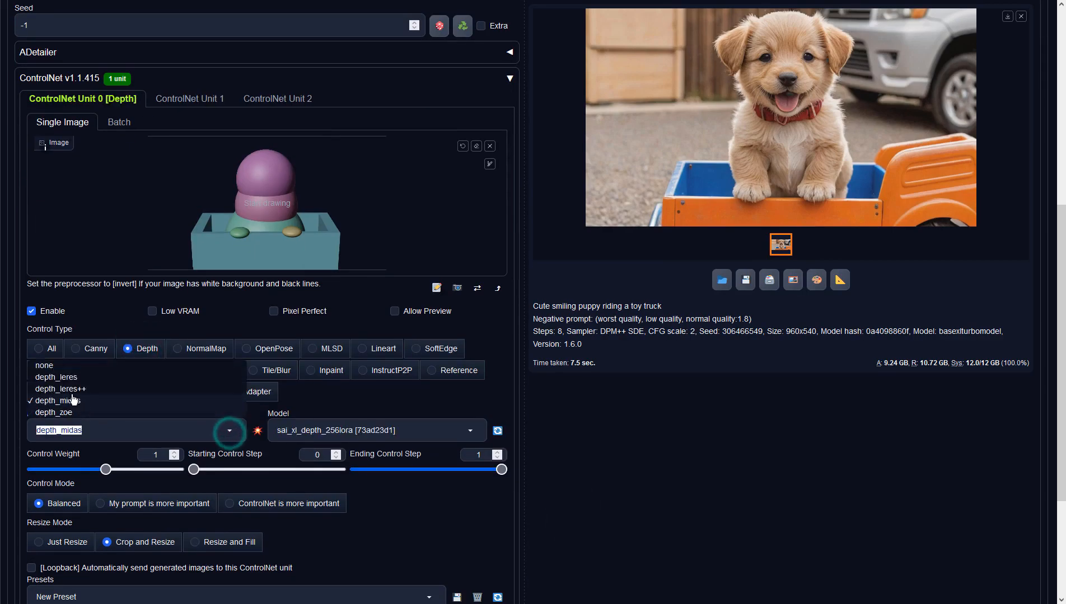
pyautogui.click(50, 363)
pyautogui.click(306, 439)
pyautogui.click(291, 414)
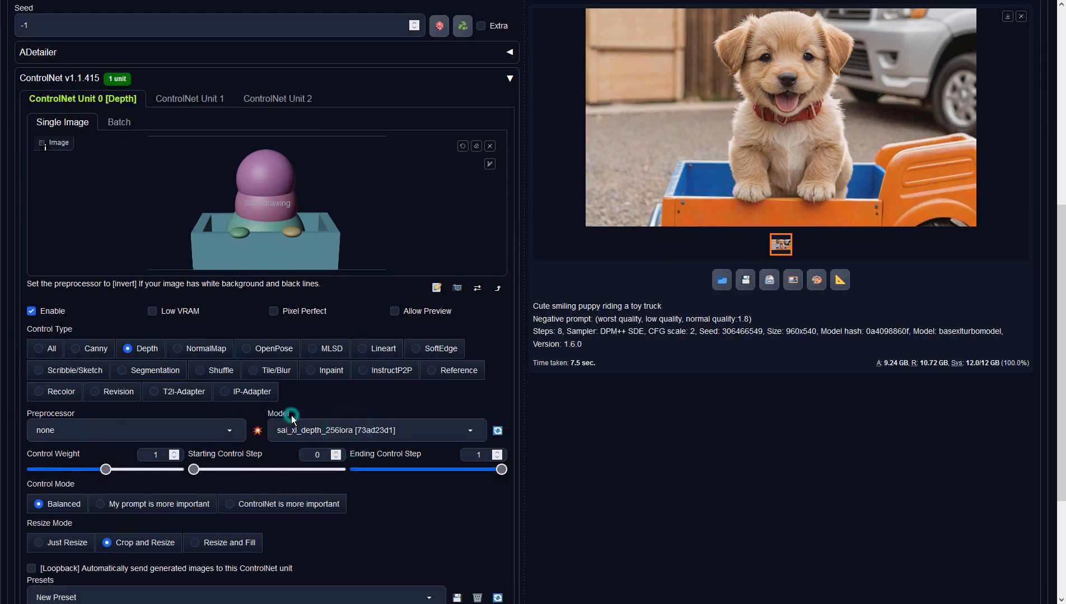
# Generate the txt2img picture of the puppy from the depth guide and view the result enlarged.
pyautogui.scroll(5, 625, 346)
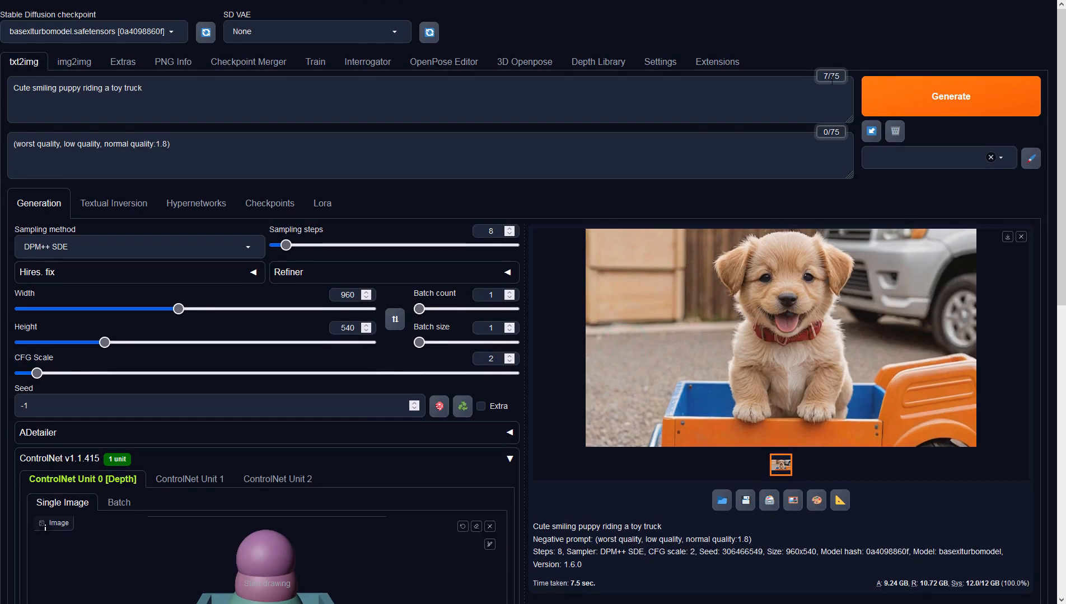
pyautogui.click(921, 85)
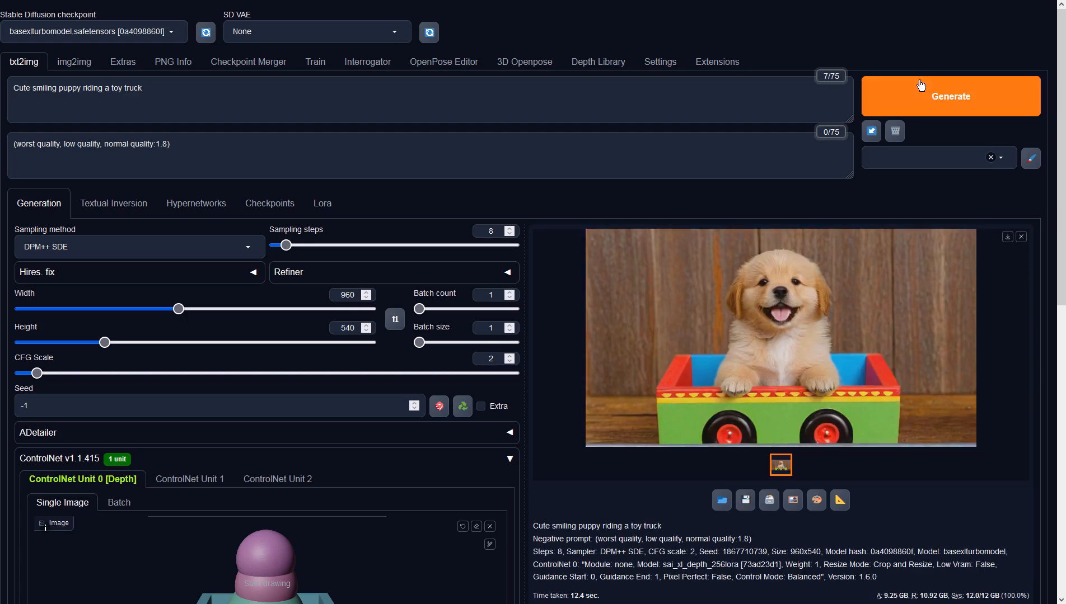
pyautogui.click(797, 408)
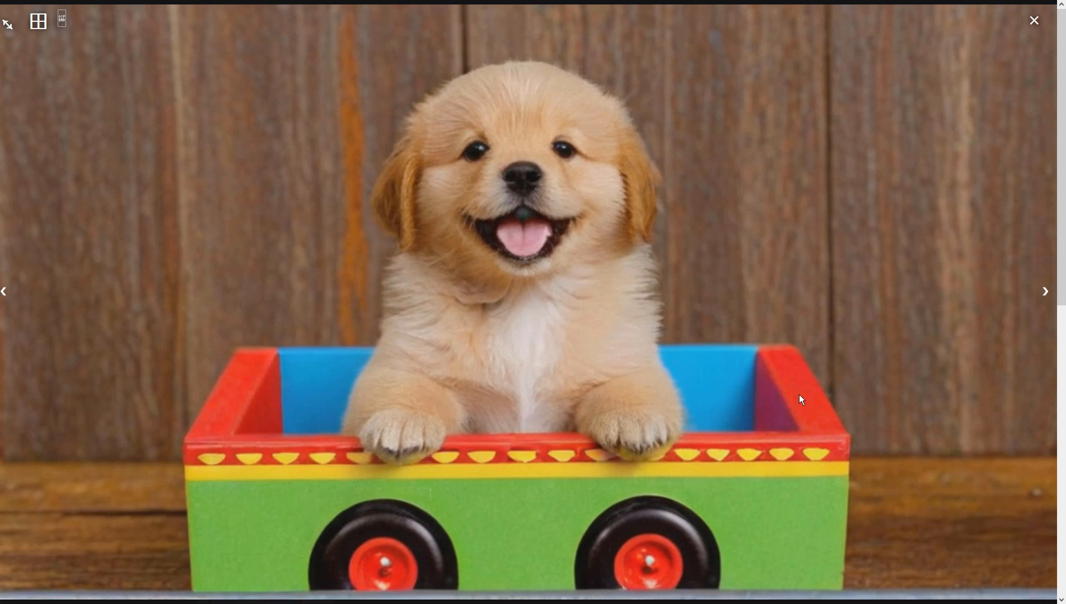
pyautogui.click(799, 395)
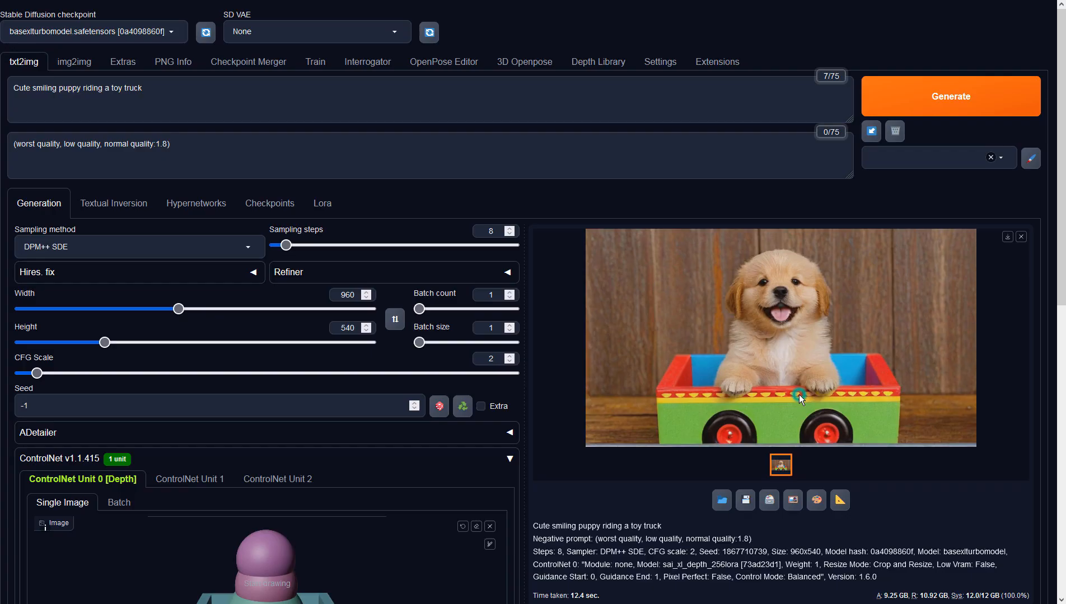
# Send the puppy image to img2img and set the sampling method to DPM++ SDE and the CFG scale to 2.
pyautogui.click(796, 495)
pyautogui.scroll(-4, 486, 365)
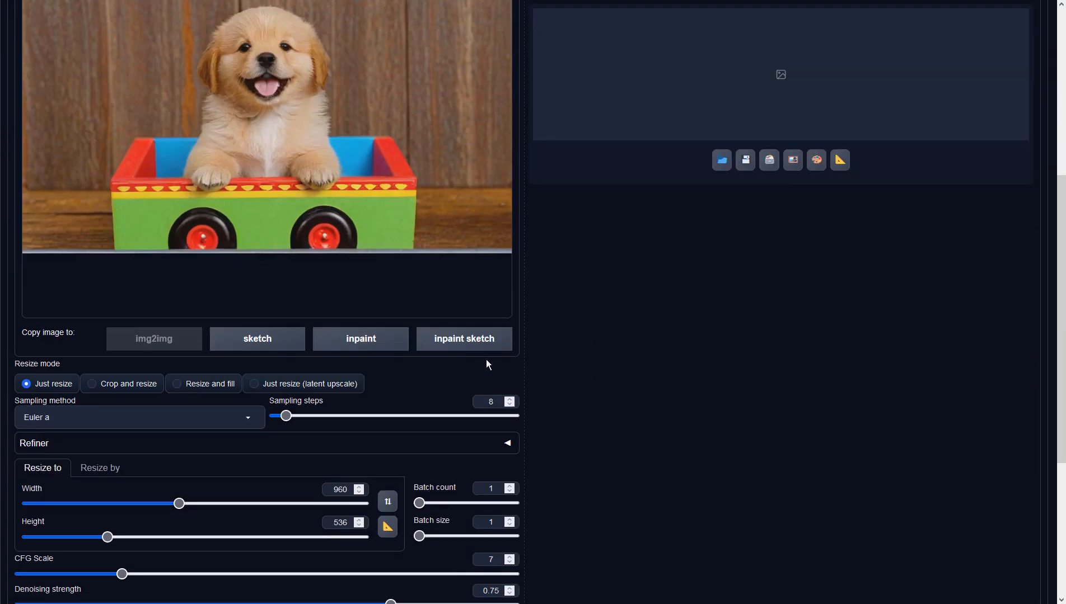
pyautogui.click(180, 417)
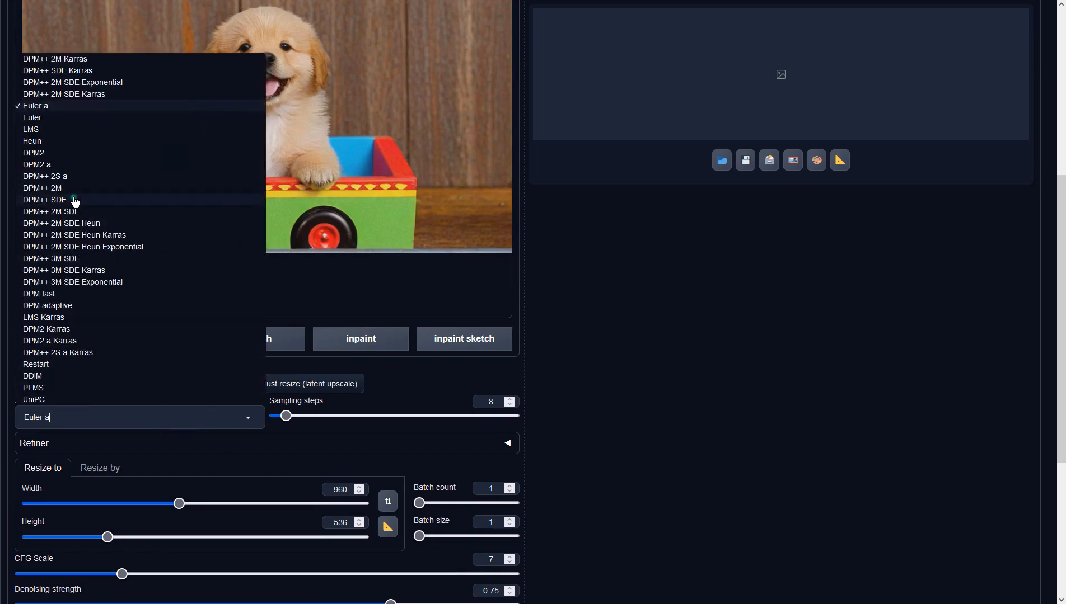
pyautogui.click(73, 197)
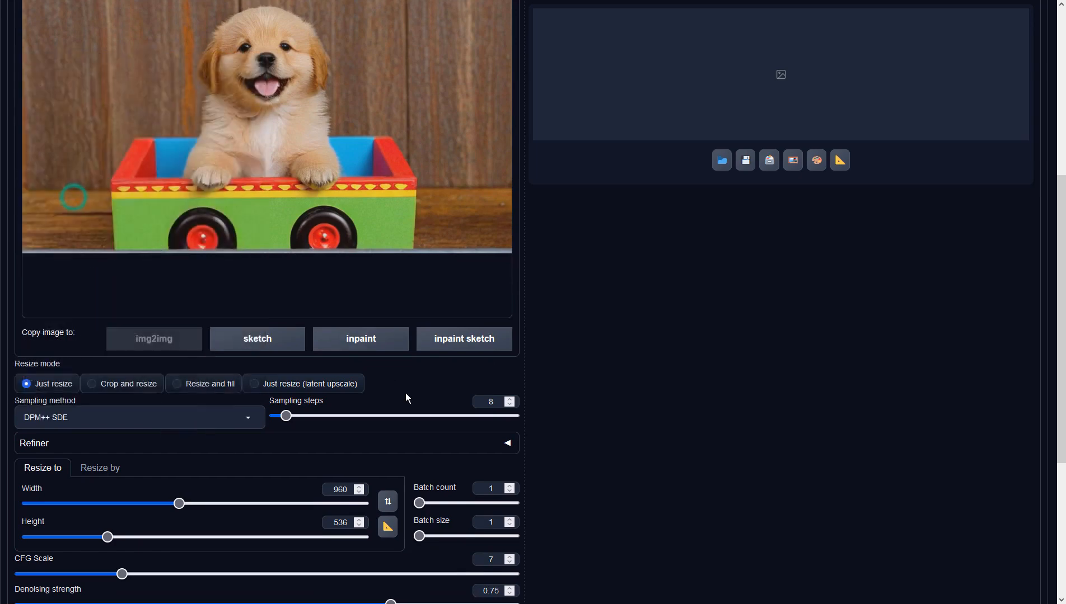
pyautogui.doubleClick(495, 560)
pyautogui.scroll(6, 672, 480)
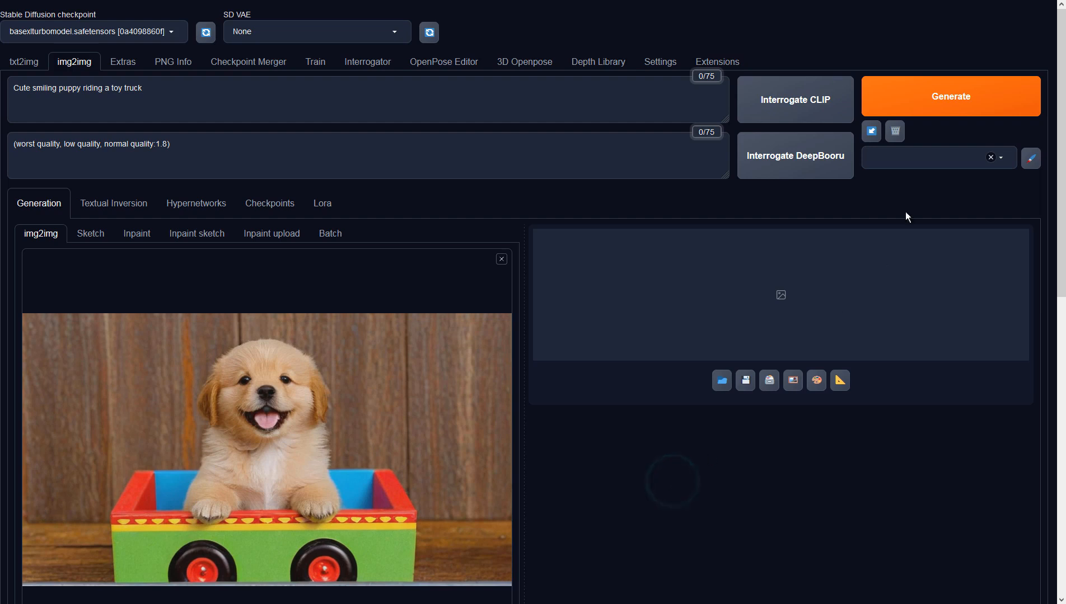
# Generate two img2img variations of the puppy in the red-rimmed box and view each result enlarged.
pyautogui.click(934, 99)
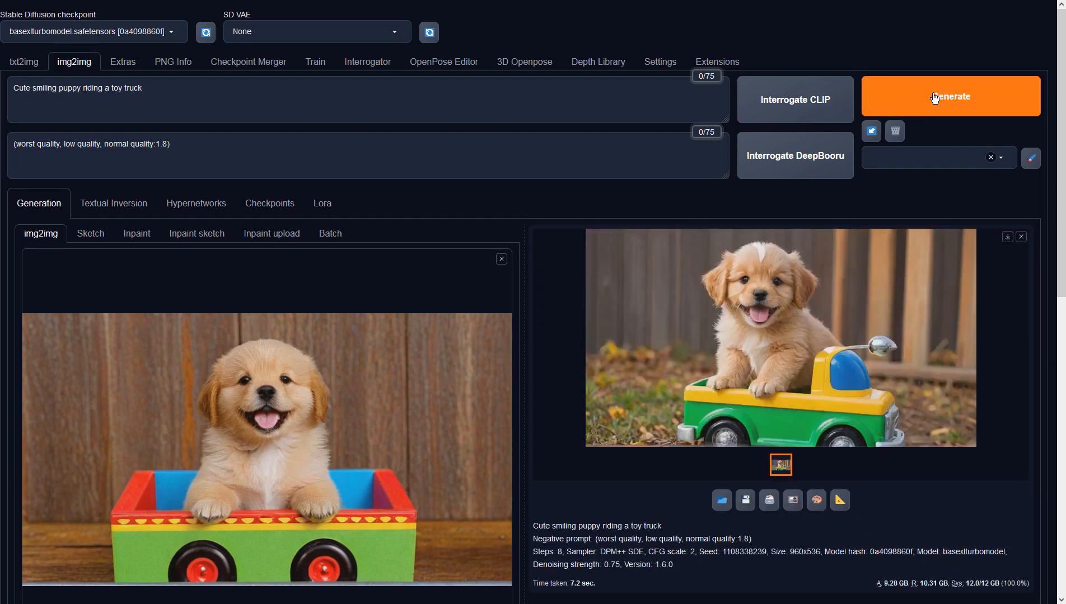
pyautogui.click(902, 268)
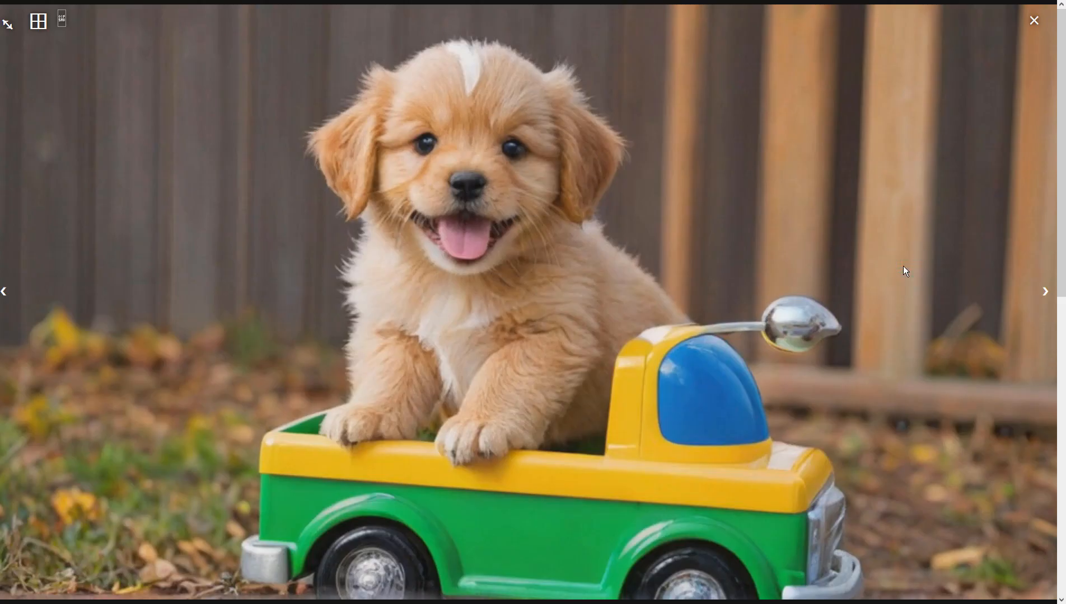
pyautogui.click(903, 267)
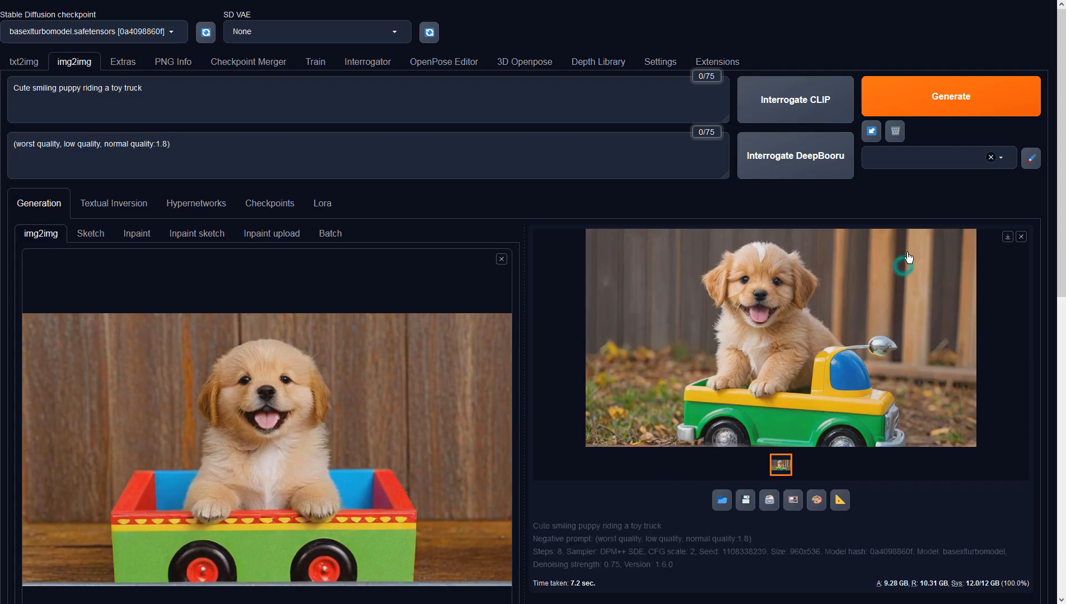
pyautogui.click(945, 98)
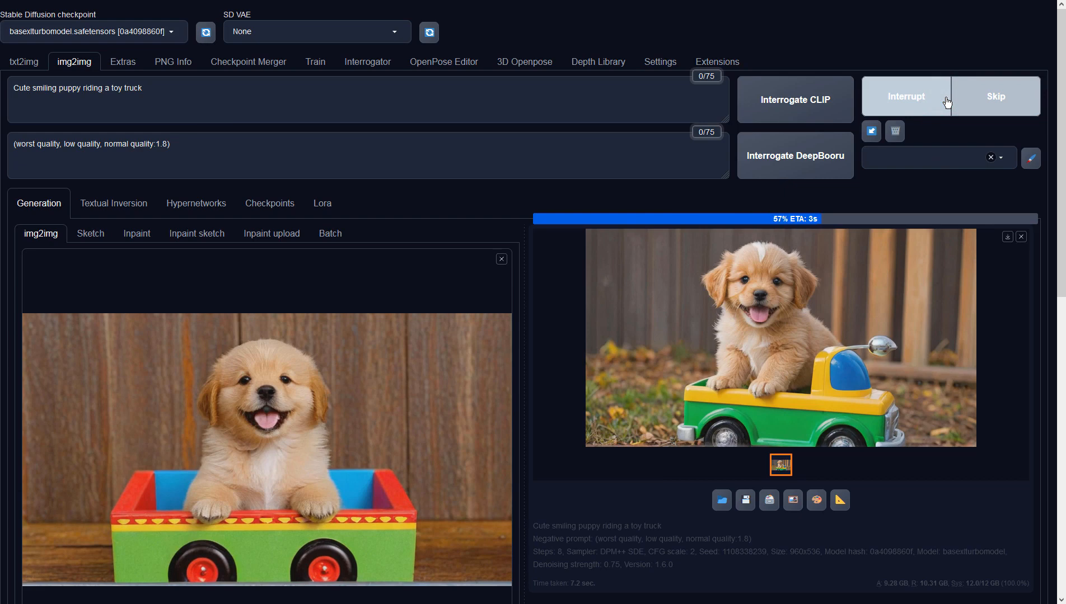
pyautogui.click(908, 317)
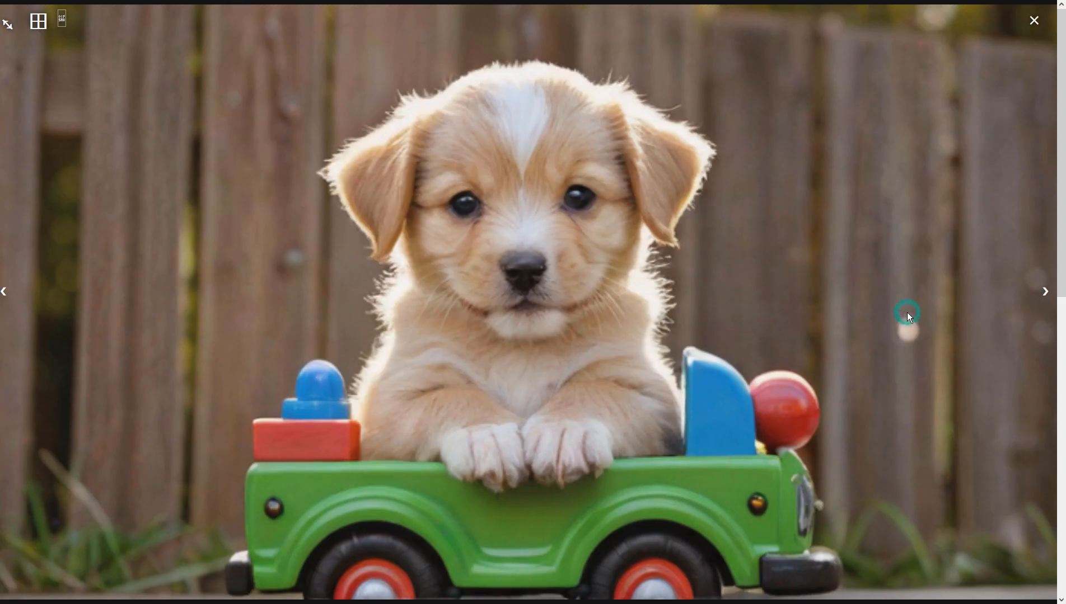
pyautogui.click(834, 333)
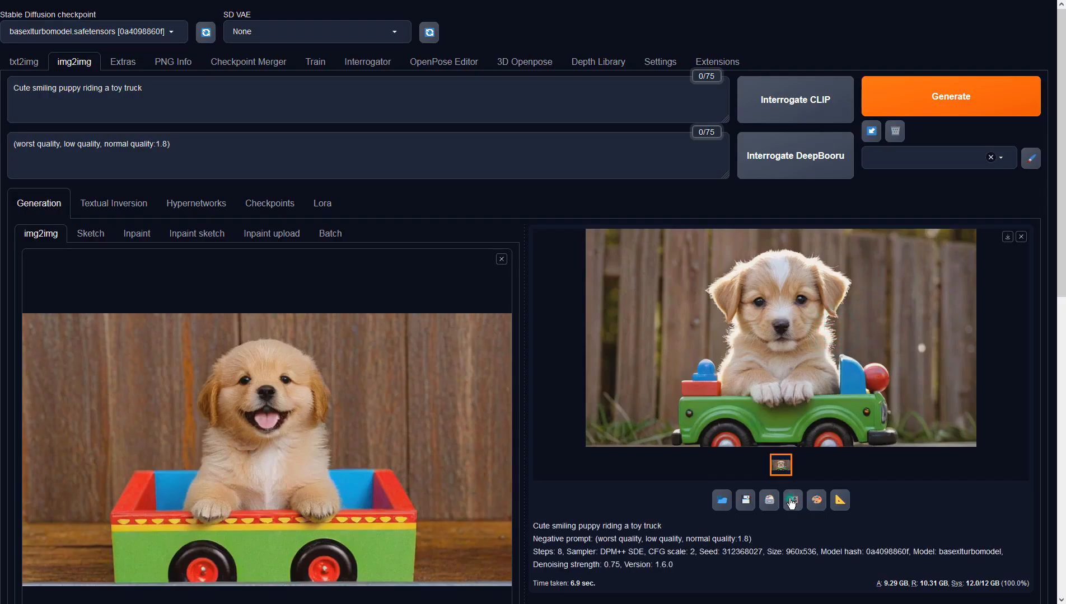
# With the puppy in the green truck with toy blocks as img2img source, generate a variation and view it enlarged.
pyautogui.click(926, 98)
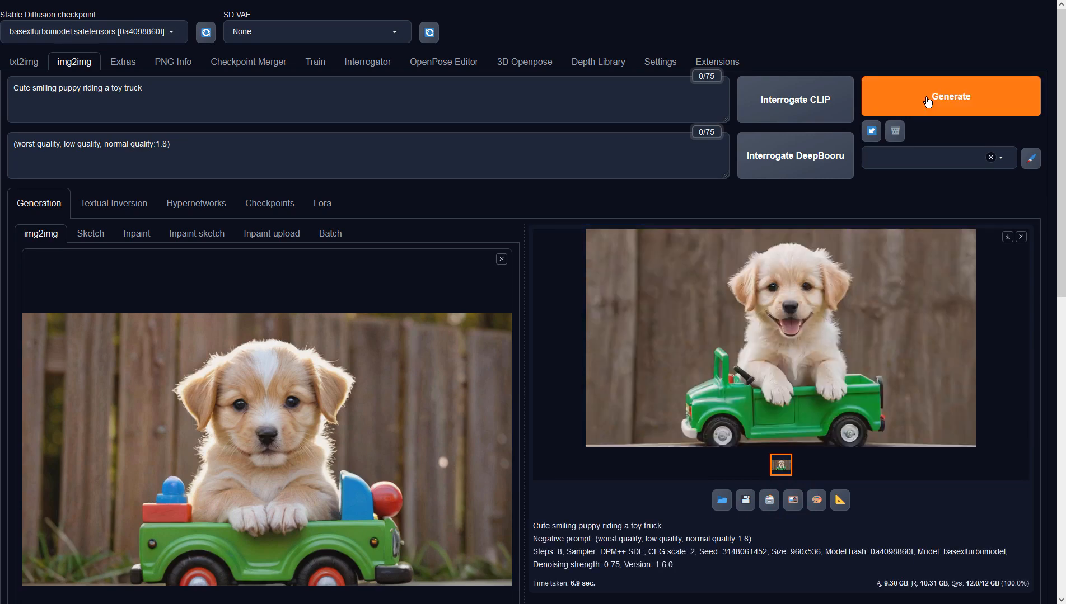
pyautogui.click(893, 307)
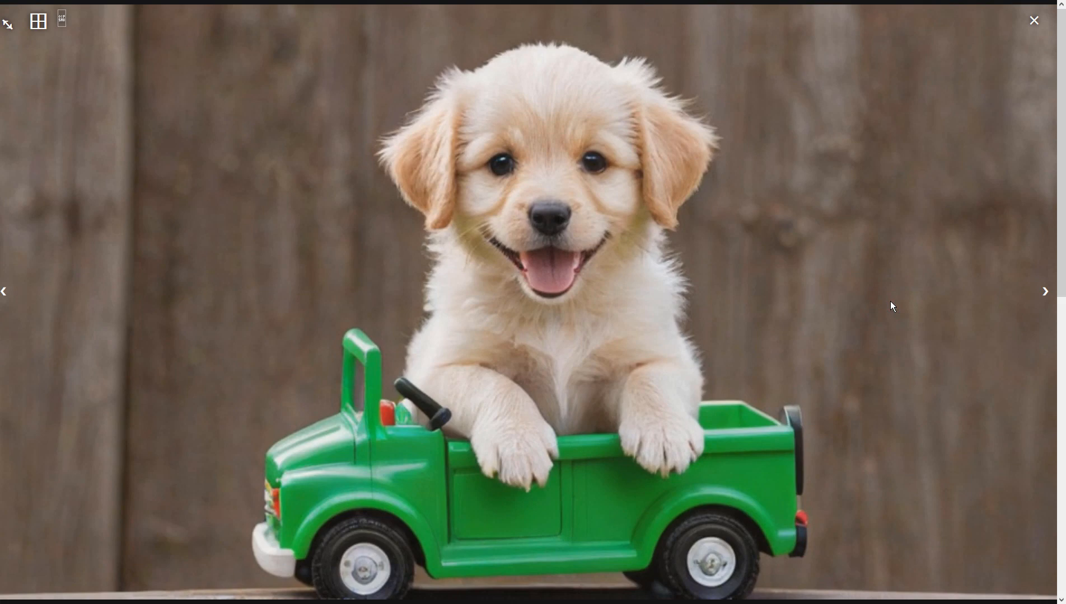
pyautogui.click(890, 303)
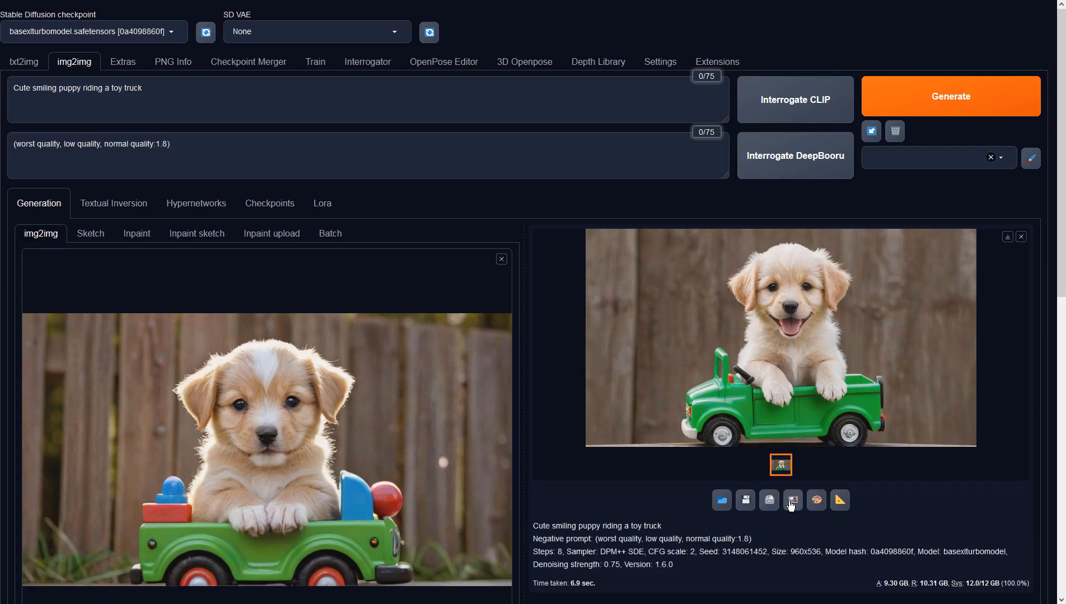
# With the smiling puppy in the open-topped green truck as img2img source, generate a variation and inspect it enlarged.
pyautogui.click(906, 102)
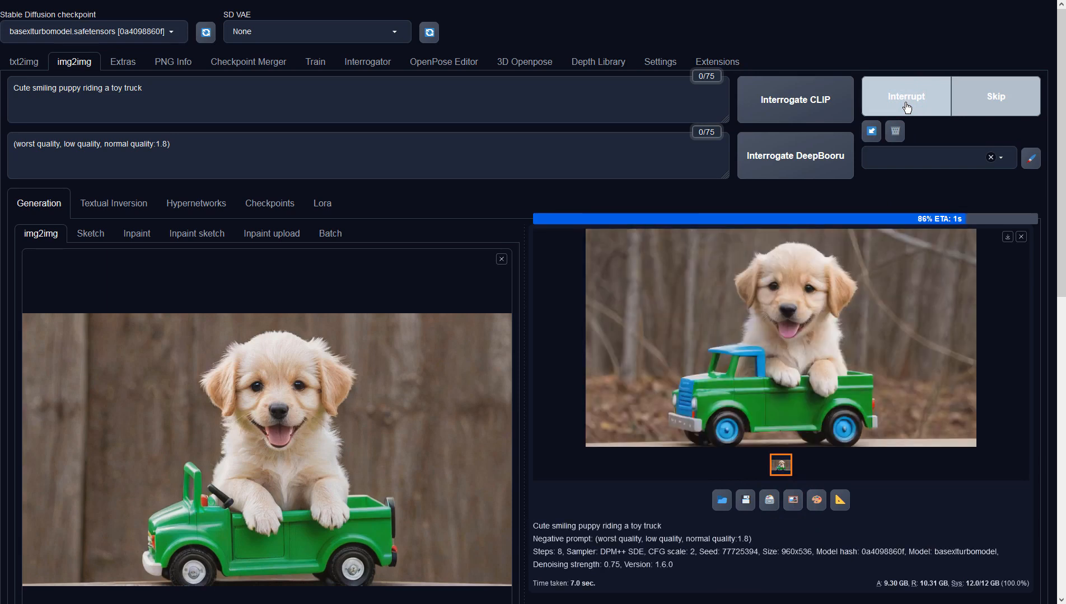
pyautogui.click(886, 353)
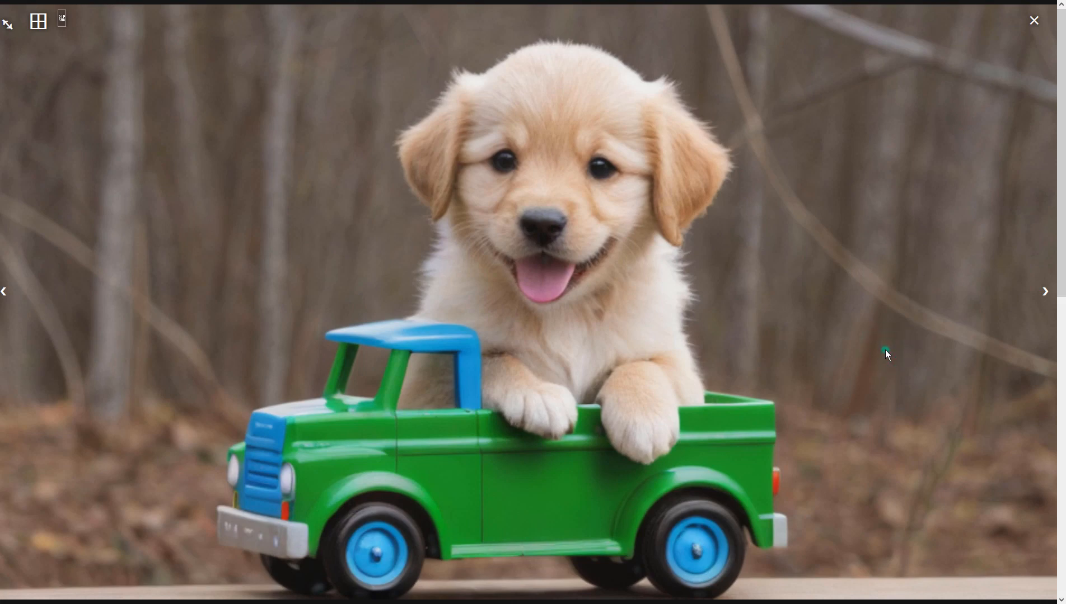
pyautogui.click(885, 350)
# Send the puppy in the blue-roofed green truck to img2img, generate a variation and view it enlarged.
pyautogui.click(798, 496)
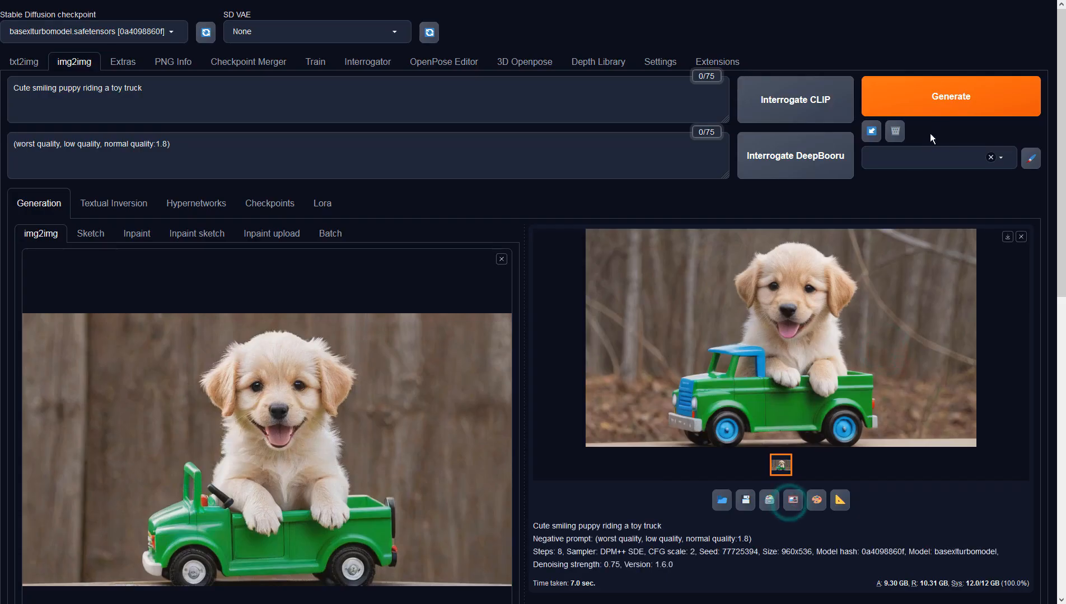
pyautogui.click(937, 101)
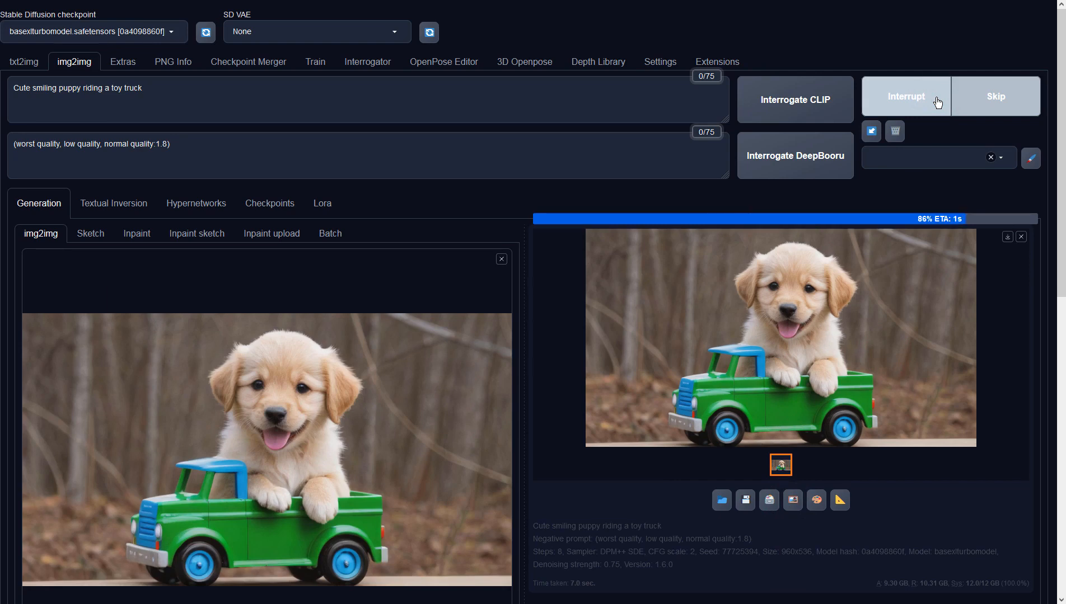
pyautogui.click(862, 309)
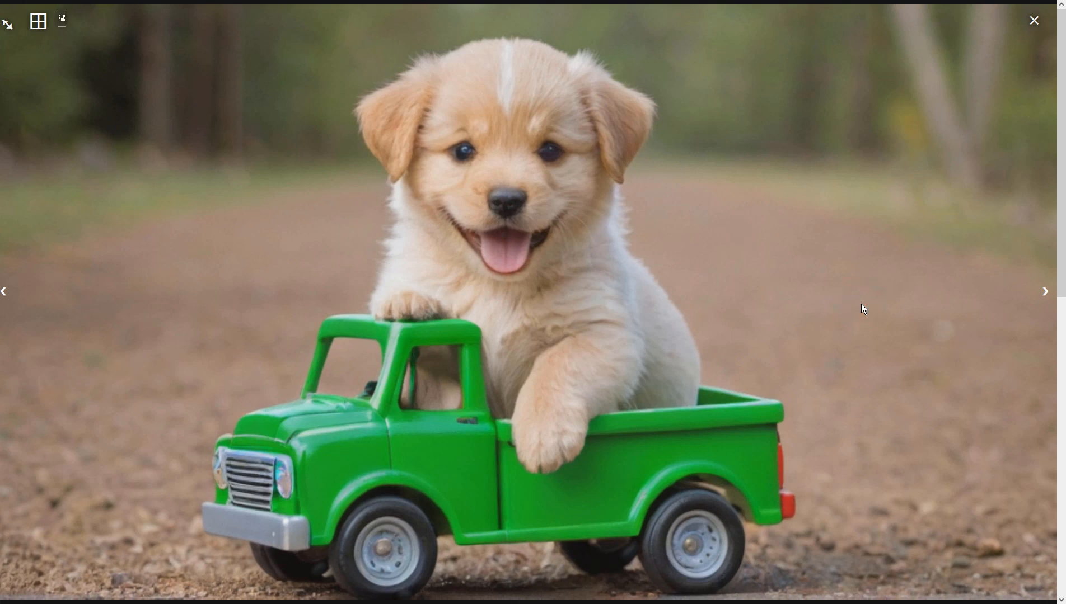
pyautogui.click(860, 304)
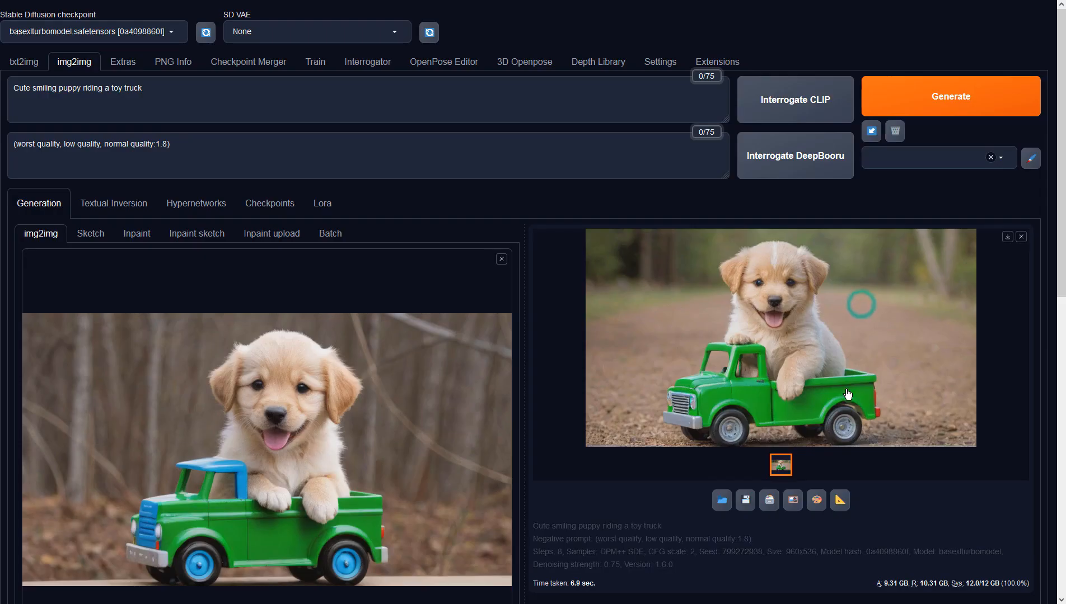
# Starting from the all-green pickup image, run two rounds of sending the latest result to img2img and generating a variation.
pyautogui.click(792, 507)
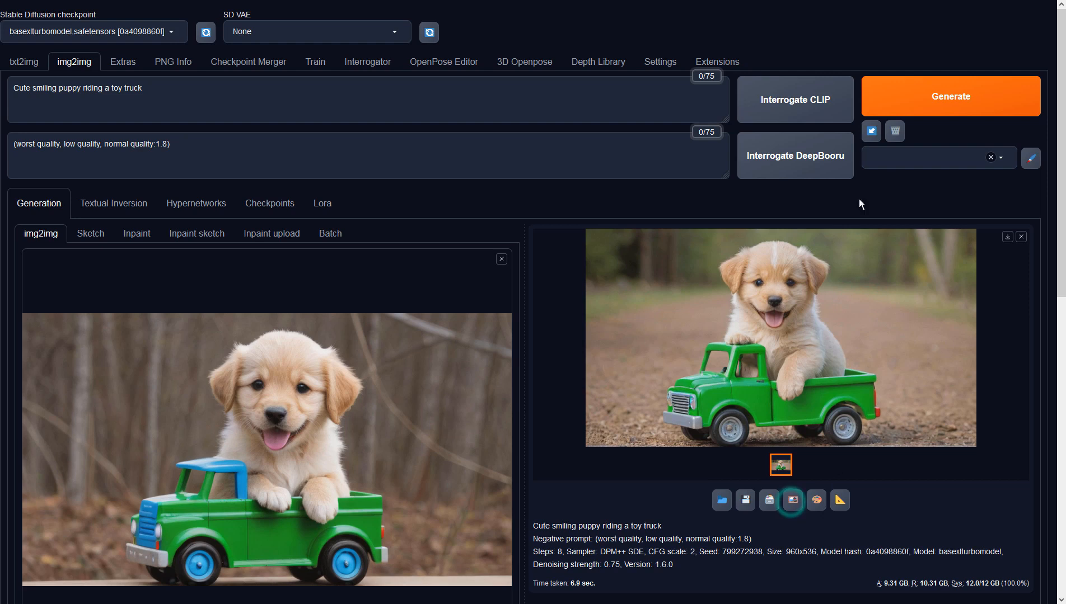
pyautogui.click(918, 106)
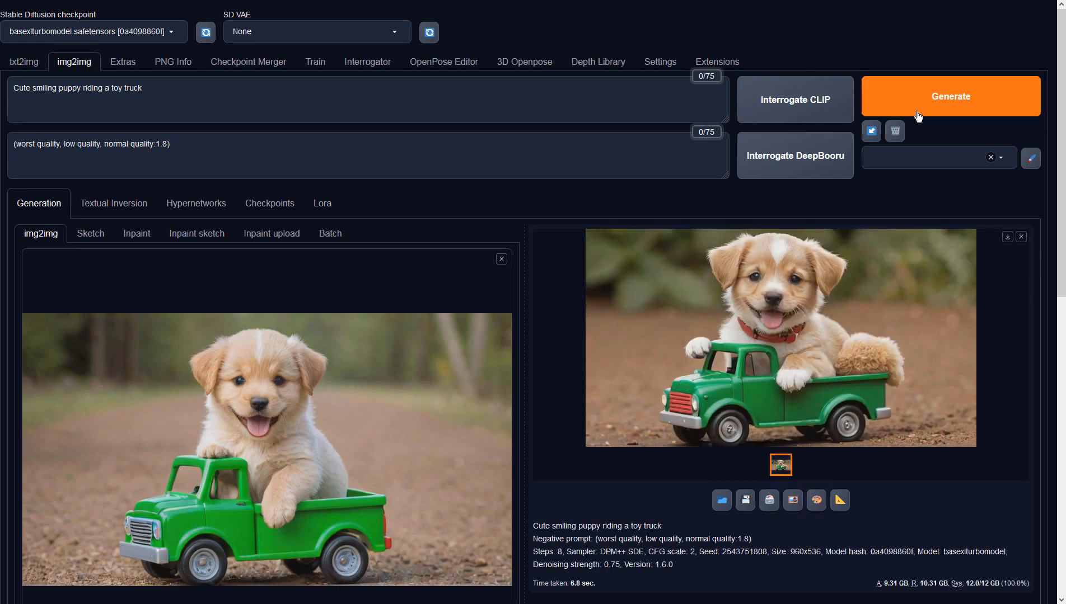
pyautogui.click(797, 504)
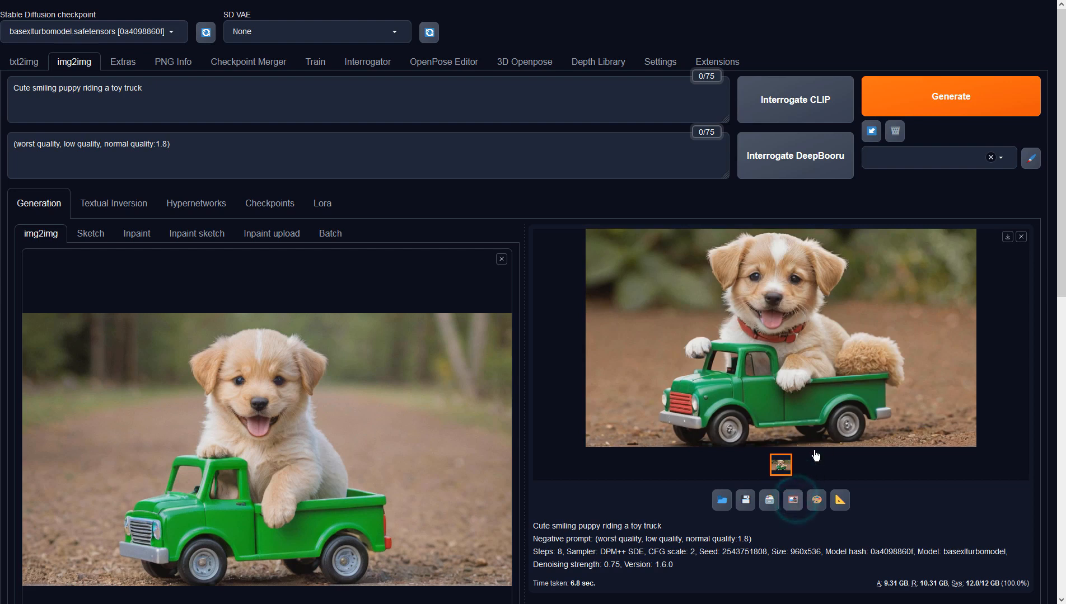
pyautogui.click(908, 100)
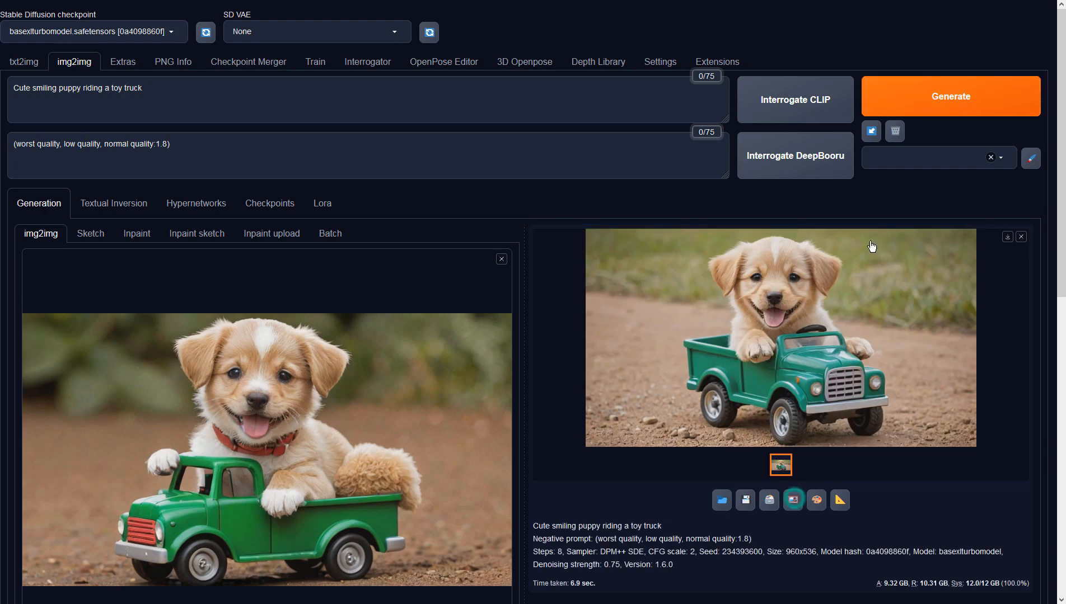
# With the puppy in the teal-green truck on the dirt path as img2img source, generate two variations and view the second enlarged.
pyautogui.click(918, 111)
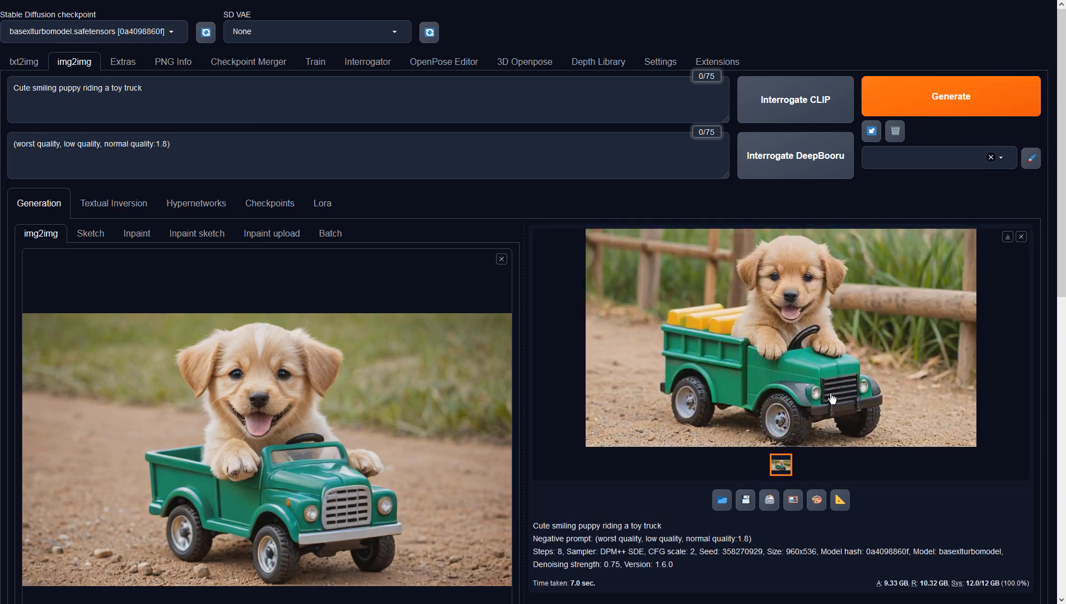
pyautogui.click(945, 88)
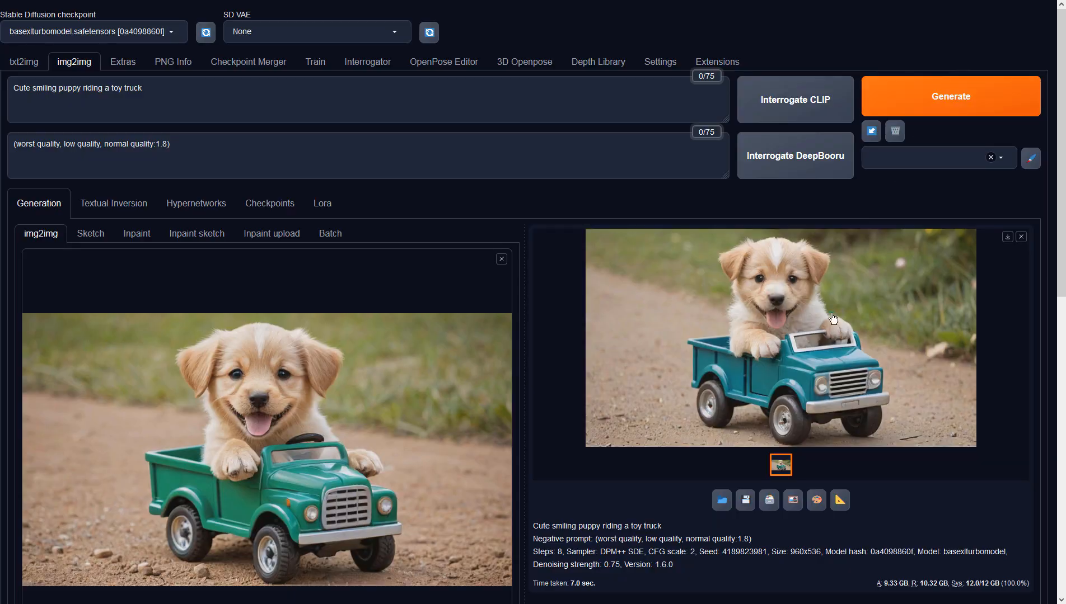
pyautogui.click(833, 319)
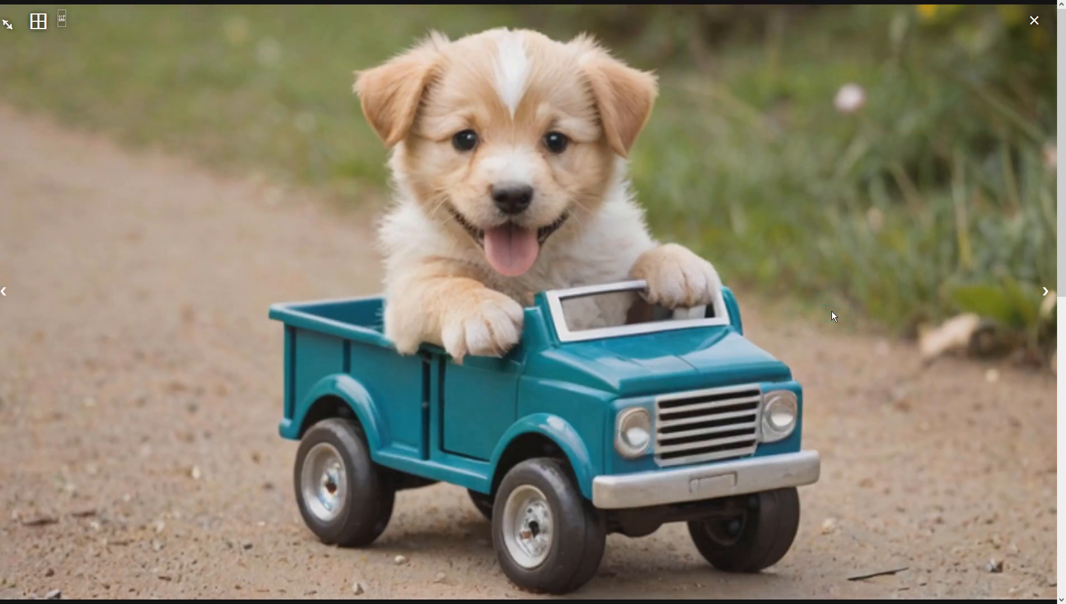